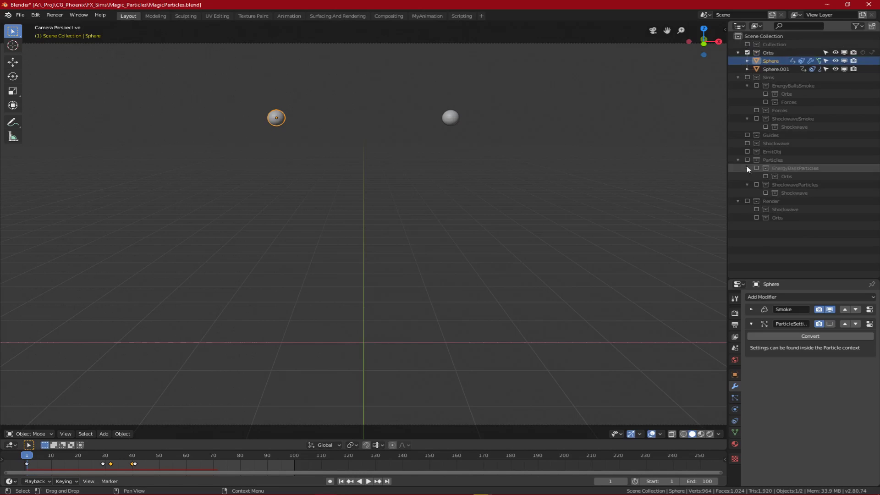
Step: Show the Guides collection and select the BezierCircle guide curve, viewed from above
{"action": "left_click", "coordinate": [747, 136]}
{"action": "left_click", "coordinate": [776, 143]}
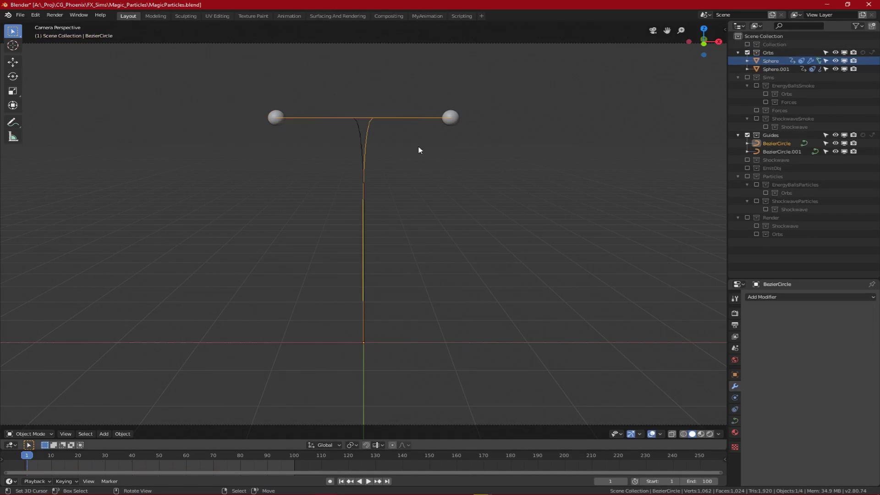
{"action": "middle_click_drag", "start_coordinate": [415, 142], "coordinate": [355, 207]}
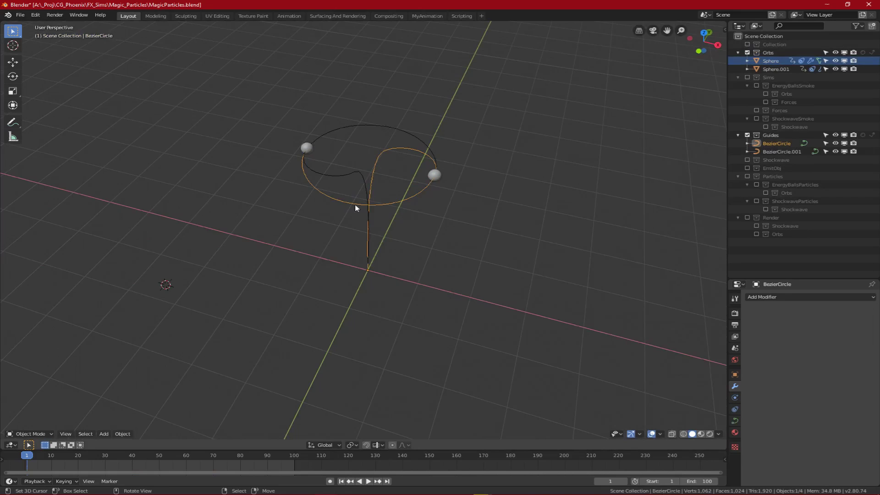
Step: Inspect the BezierCircle's points in Edit Mode, then return to Object Mode
{"action": "key", "text": "Tab"}
{"action": "key", "text": "ctrl+Tab"}
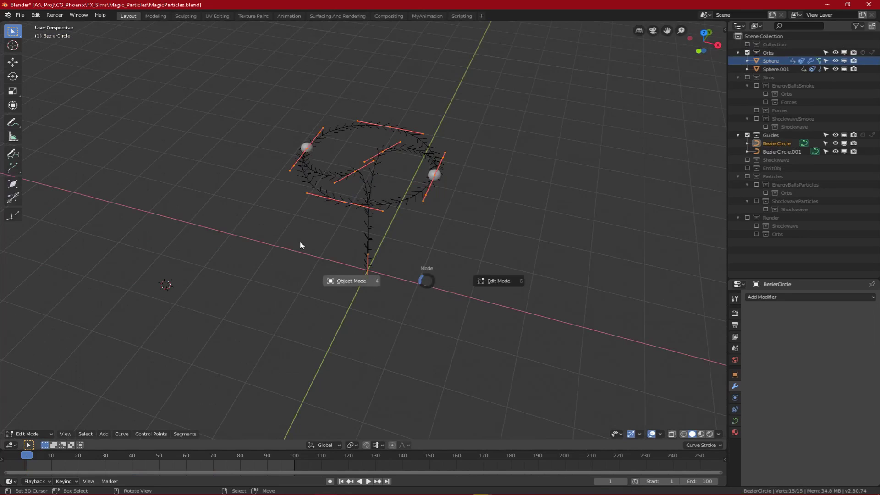
{"action": "left_click", "coordinate": [300, 241]}
{"action": "middle_click_drag", "start_coordinate": [299, 241], "coordinate": [428, 166]}
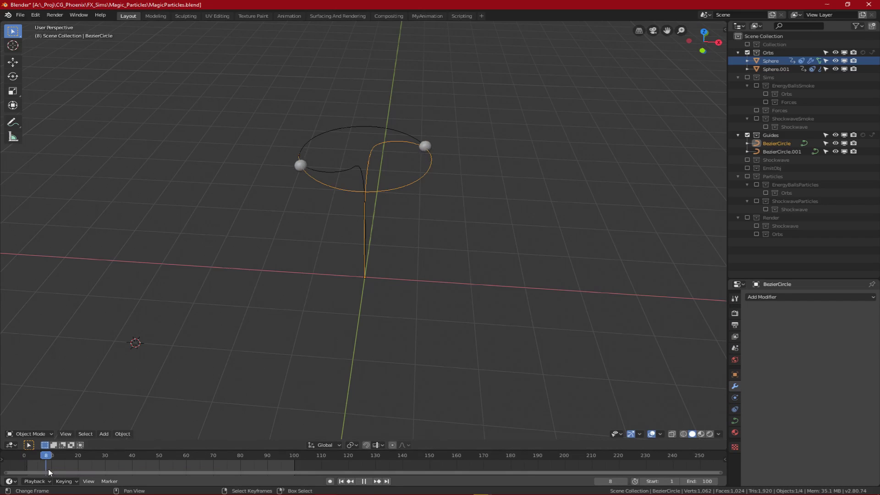
Step: Scrub and play the orb smoke simulation, then stop back at frame 1
{"action": "left_click_drag", "start_coordinate": [49, 468], "coordinate": [175, 464]}
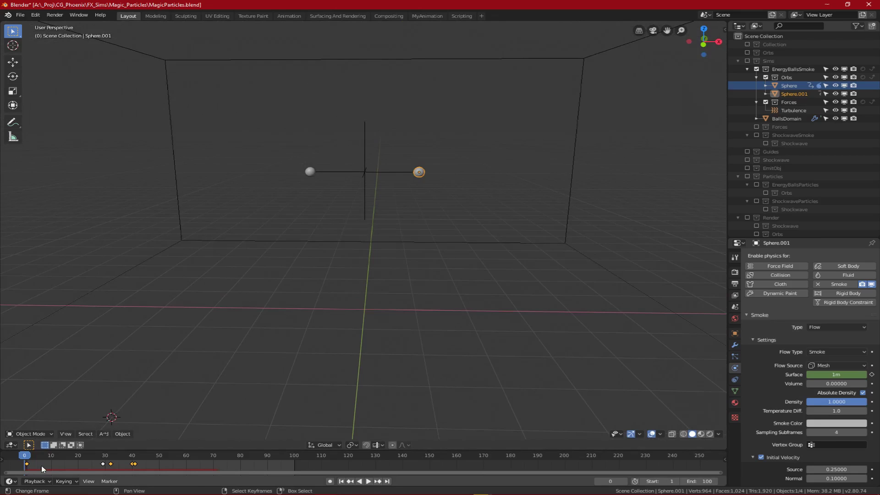
{"action": "key", "text": "space"}
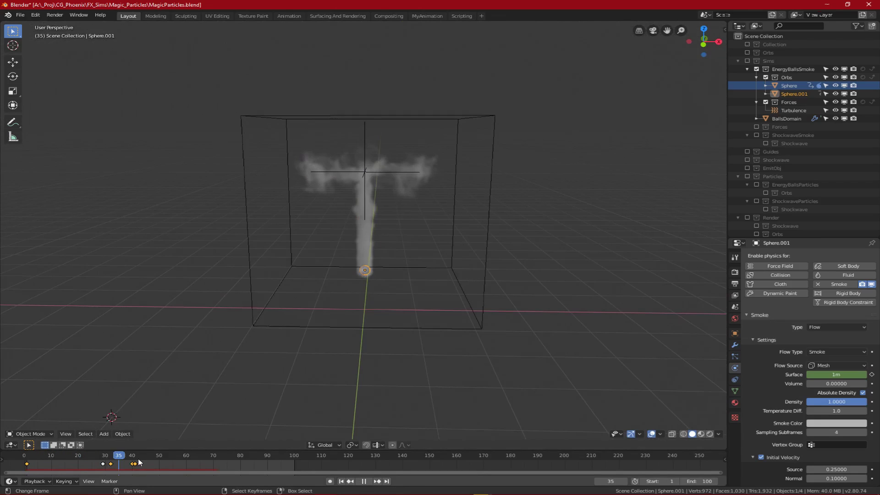
{"action": "left_click", "coordinate": [30, 463]}
{"action": "left_click", "coordinate": [26, 463]}
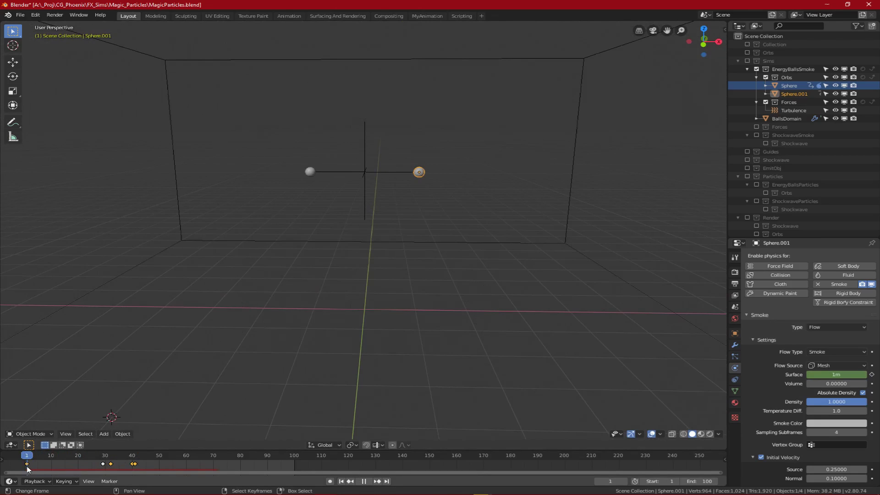
{"action": "key", "text": "space"}
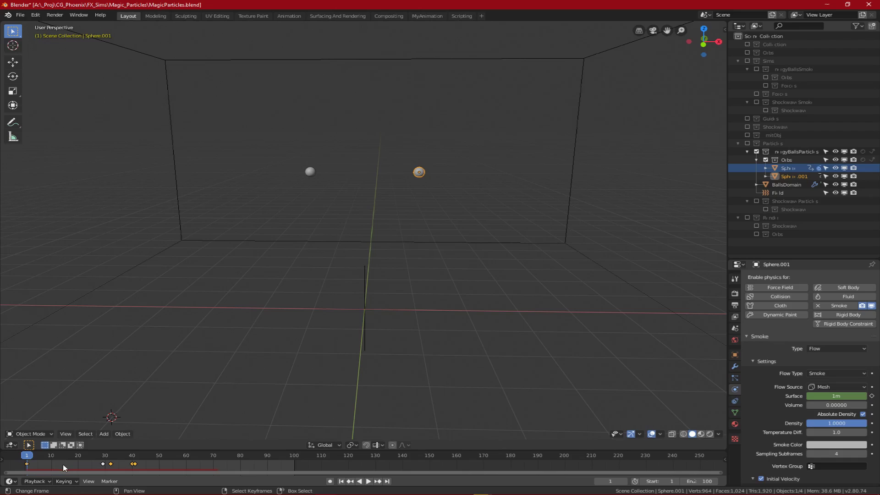
{"action": "left_click", "coordinate": [360, 312]}
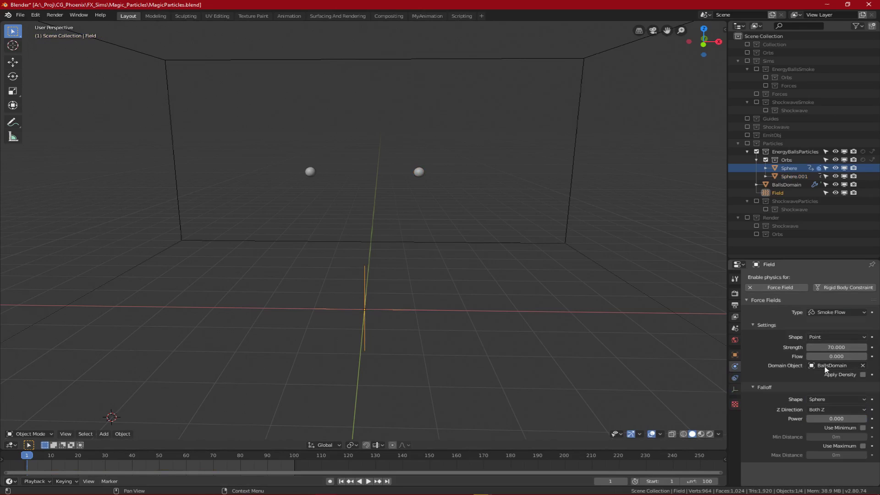
{"action": "left_click", "coordinate": [570, 205]}
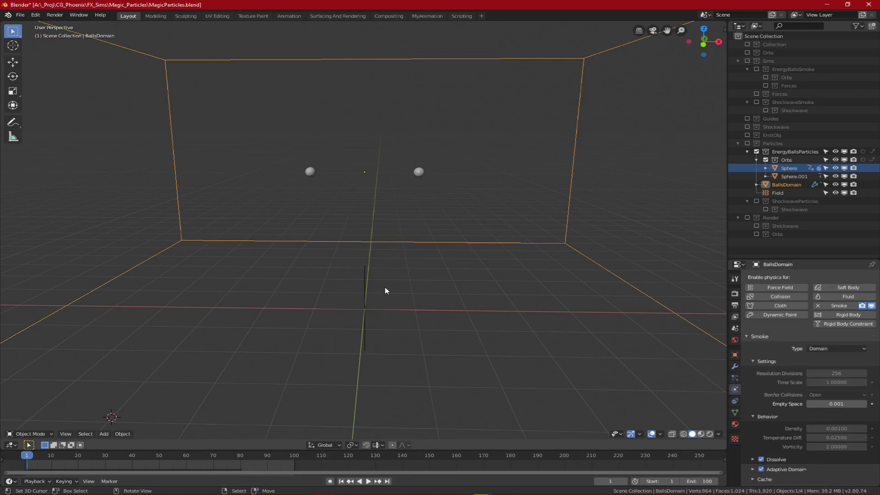
{"action": "left_click", "coordinate": [372, 294]}
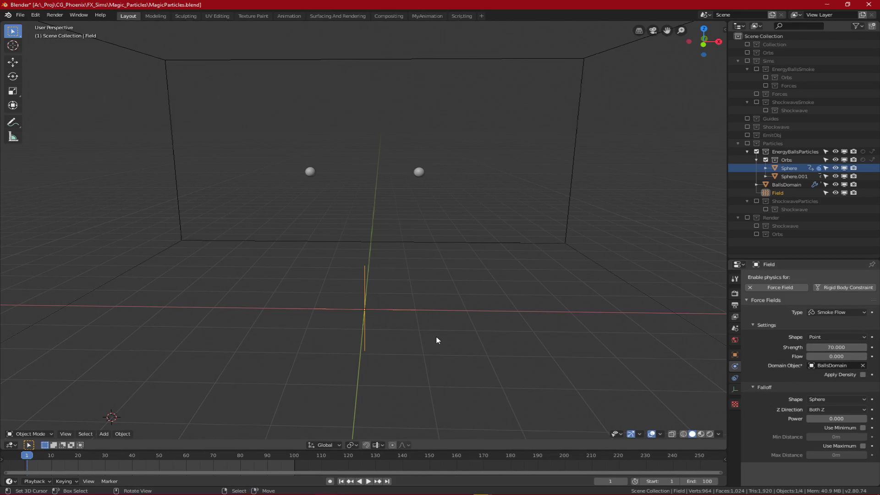
Step: Select Sphere.001 and expand the Physics panel of its OrbParticles settings
{"action": "left_click", "coordinate": [415, 174]}
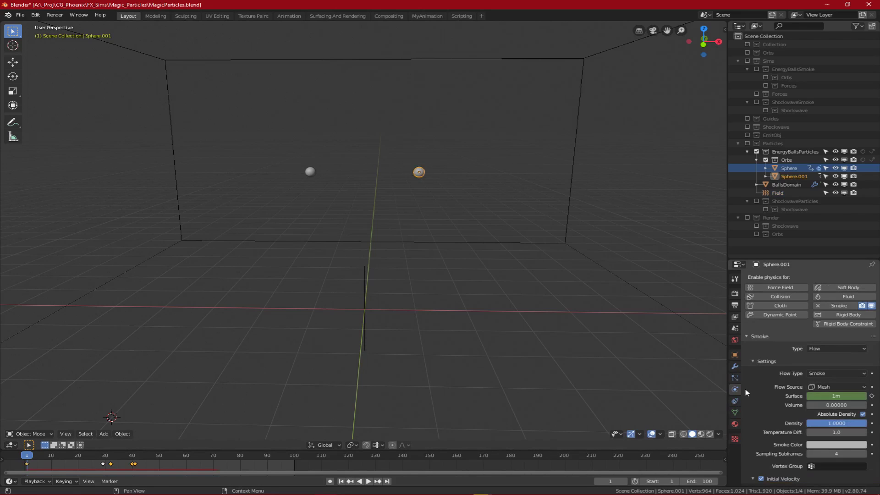
{"action": "left_click", "coordinate": [734, 377]}
{"action": "scroll", "coordinate": [777, 360], "scroll_direction": "down", "scroll_amount": 10}
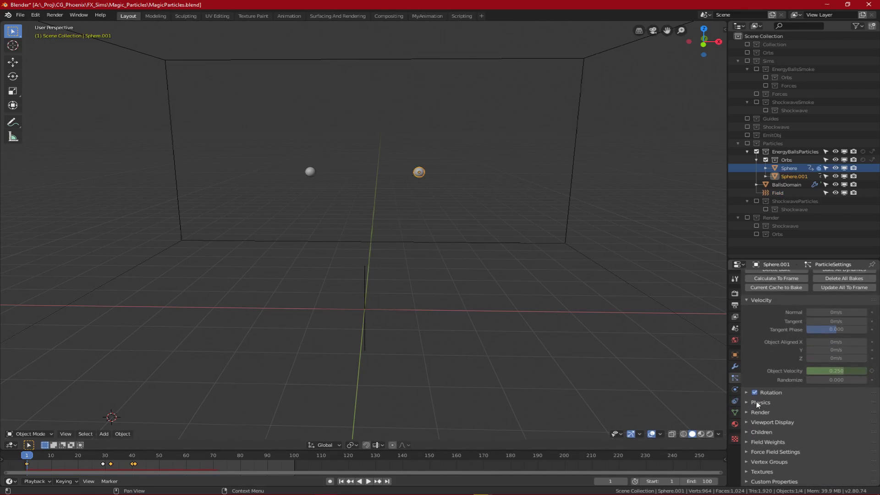
{"action": "left_click", "coordinate": [754, 403]}
{"action": "scroll", "coordinate": [806, 407], "scroll_direction": "down", "scroll_amount": 4}
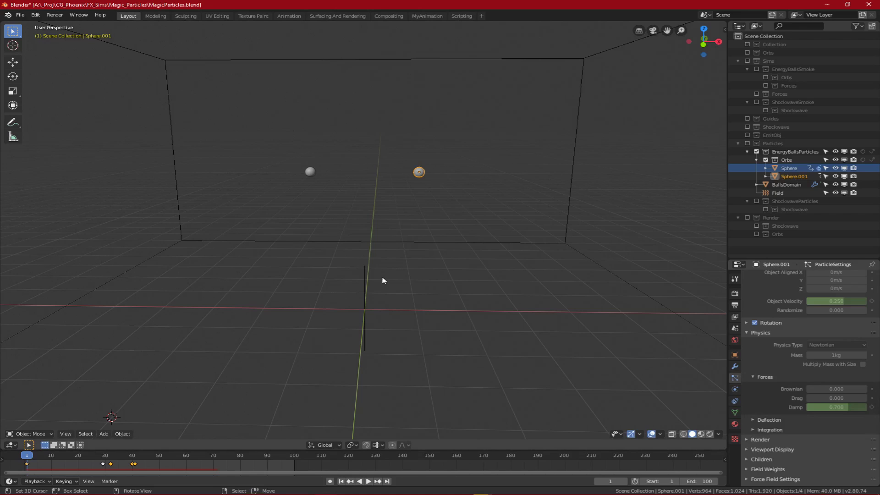
Step: Enable viewport display of the particle systems on both orbs, Sphere.001 and Sphere
{"action": "left_click", "coordinate": [370, 288]}
{"action": "key", "text": "ctrl+z"}
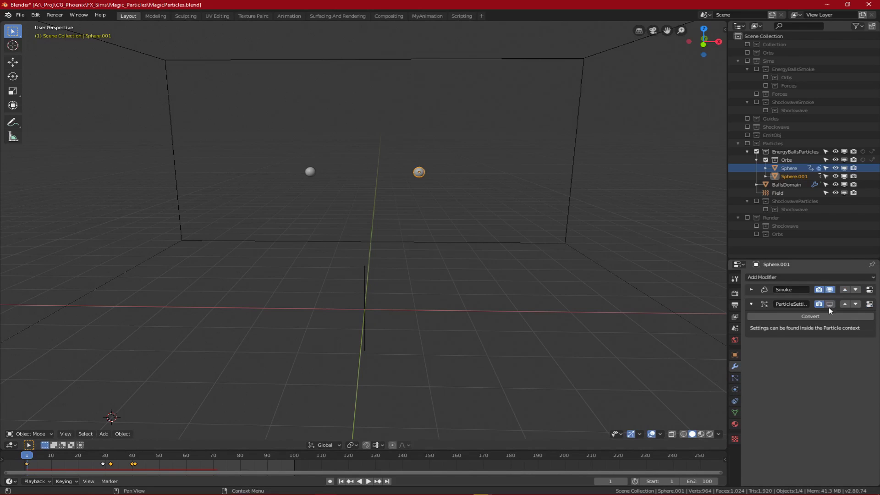
{"action": "left_click", "coordinate": [829, 304]}
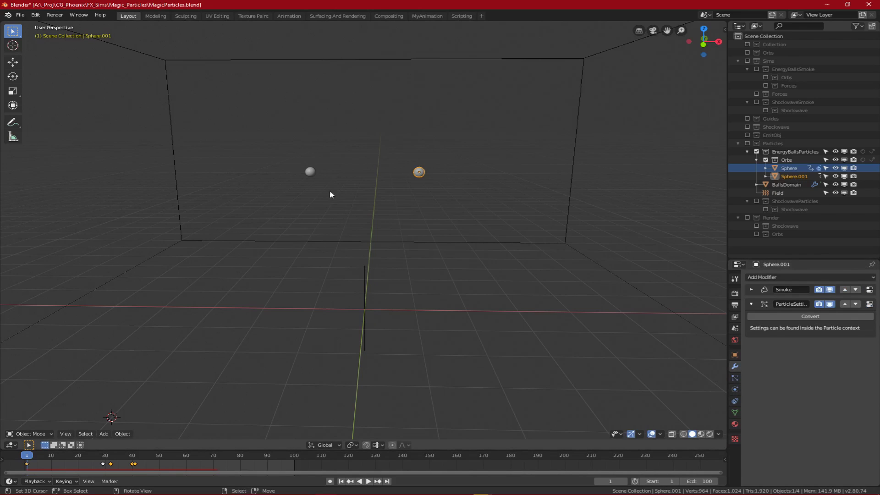
{"action": "left_click", "coordinate": [308, 175]}
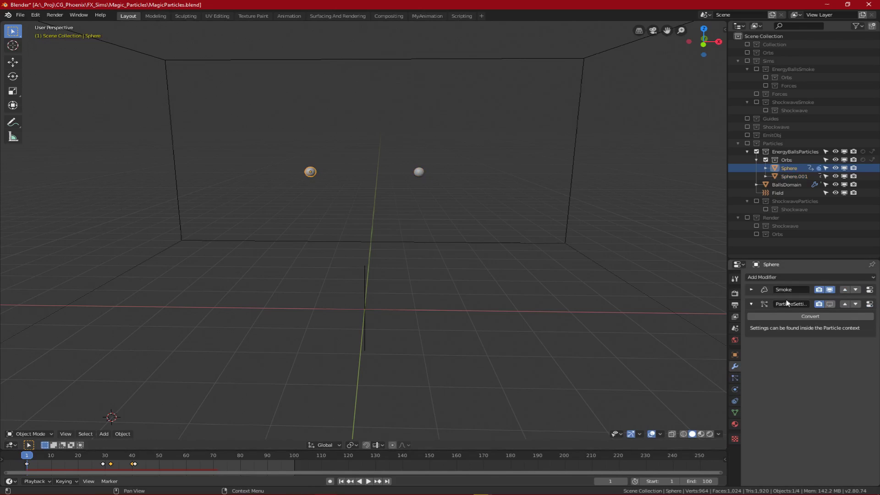
{"action": "left_click", "coordinate": [829, 304]}
Step: Play the particle and smoke simulation, then check frames 40 and 70
{"action": "key", "text": "space"}
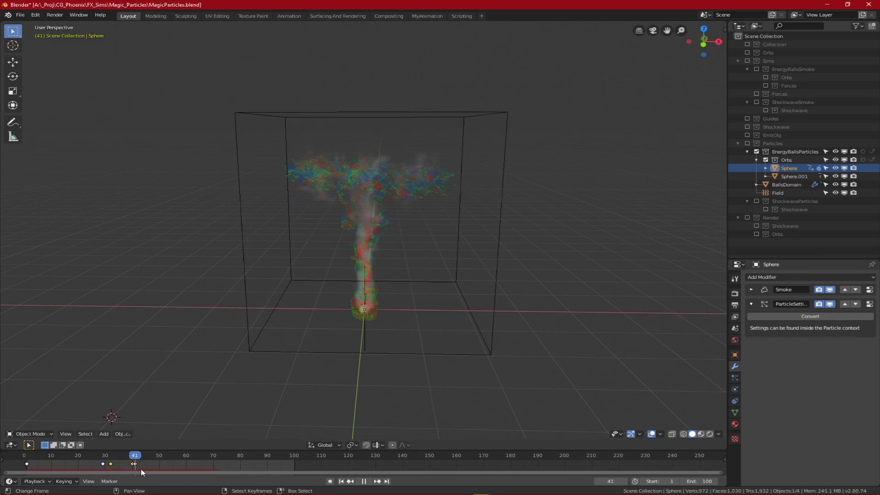
{"action": "key", "text": "space"}
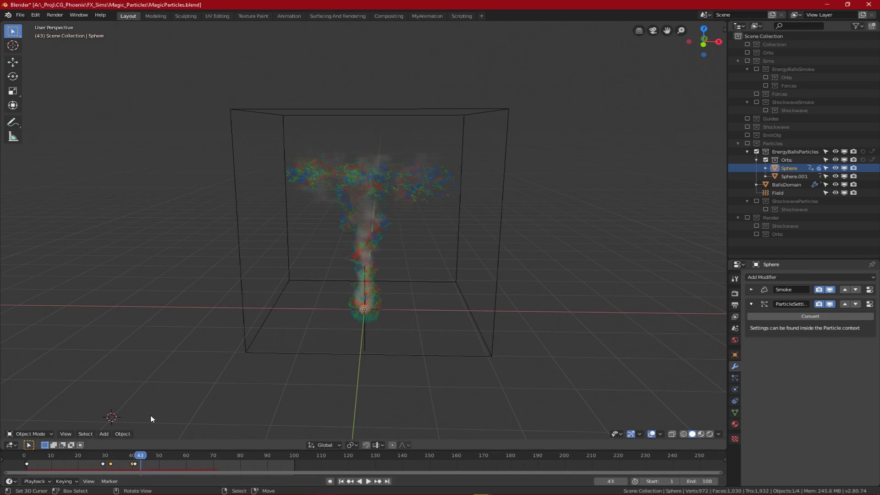
{"action": "left_click", "coordinate": [132, 459]}
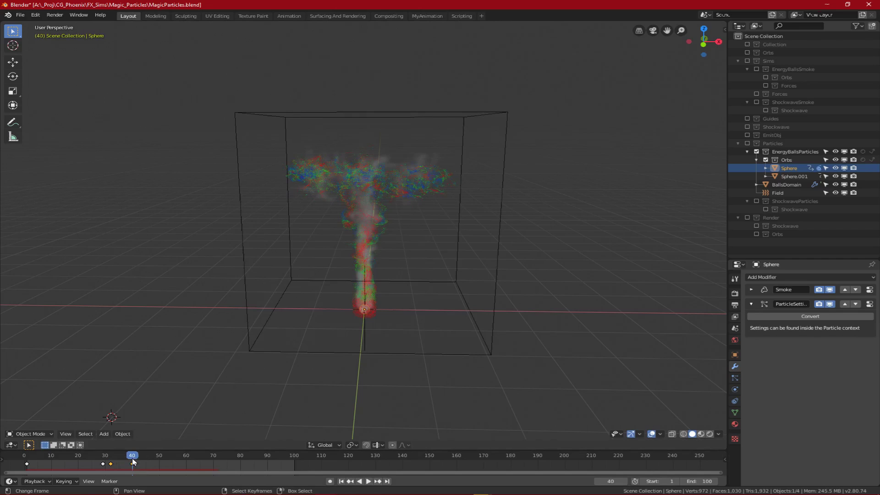
{"action": "left_click", "coordinate": [213, 464]}
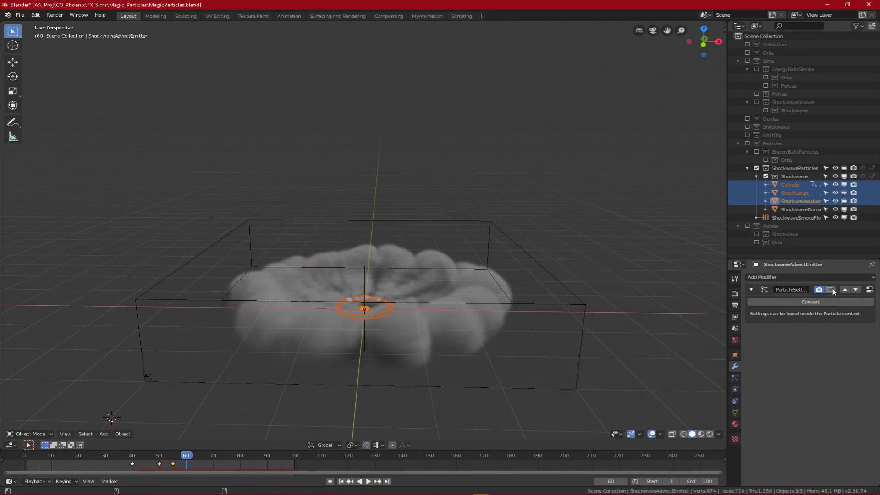
Step: Select ShockwaveDomain and hide it from the viewport
{"action": "left_click", "coordinate": [583, 320]}
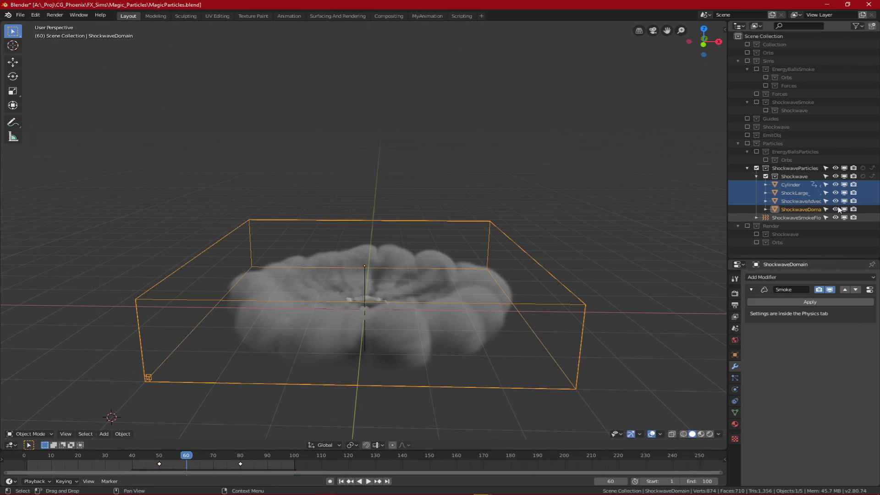
{"action": "left_click", "coordinate": [844, 209]}
{"action": "scroll", "coordinate": [353, 272], "scroll_direction": "up", "scroll_amount": 3}
{"action": "middle_click_drag", "start_coordinate": [321, 274], "coordinate": [372, 275]}
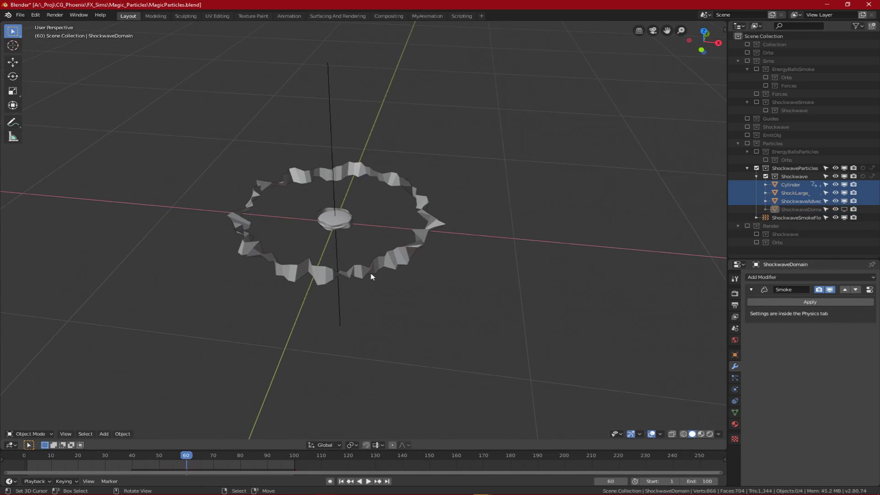
Step: Select the central Cylinder disc and hide everything else to isolate it
{"action": "left_click", "coordinate": [372, 277]}
{"action": "left_click", "coordinate": [349, 221]}
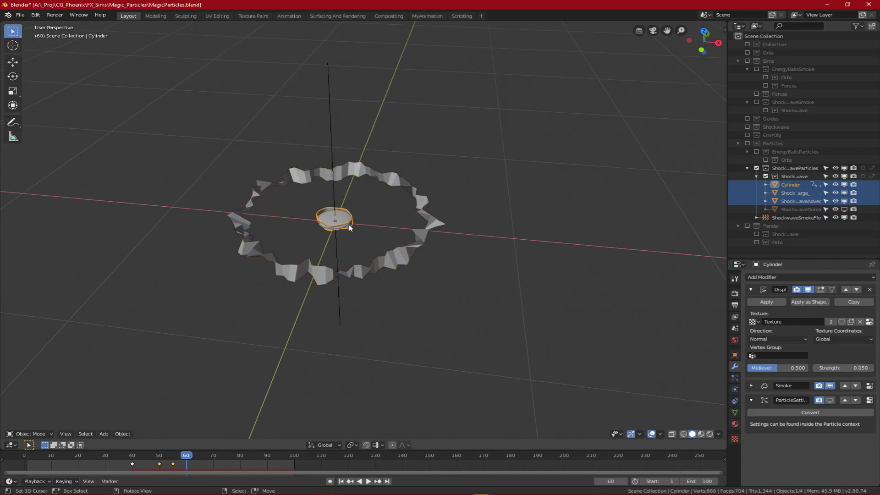
{"action": "key", "text": "shift+h"}
{"action": "scroll", "coordinate": [349, 228], "scroll_direction": "up", "scroll_amount": 2}
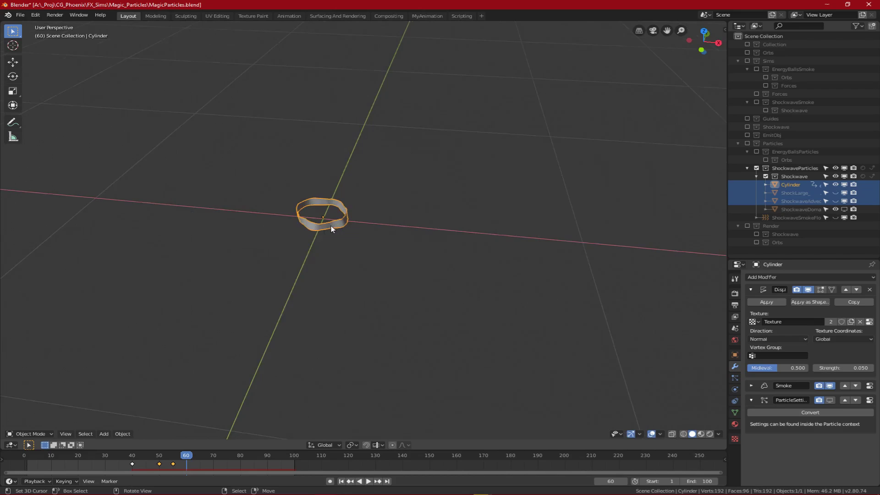
{"action": "middle_click_drag", "start_coordinate": [350, 228], "coordinate": [367, 209]}
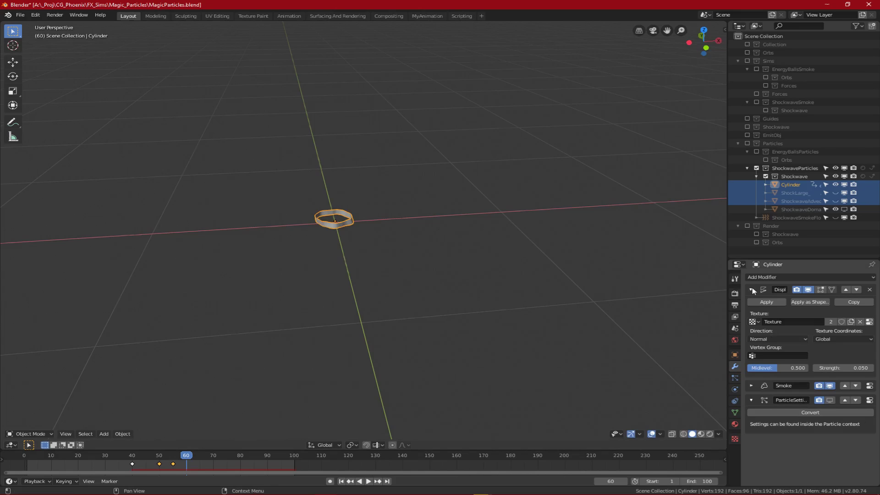
Step: Collapse the Cylinder's Displace modifier panel while scrubbing and orbiting around the ring
{"action": "left_click", "coordinate": [752, 289]}
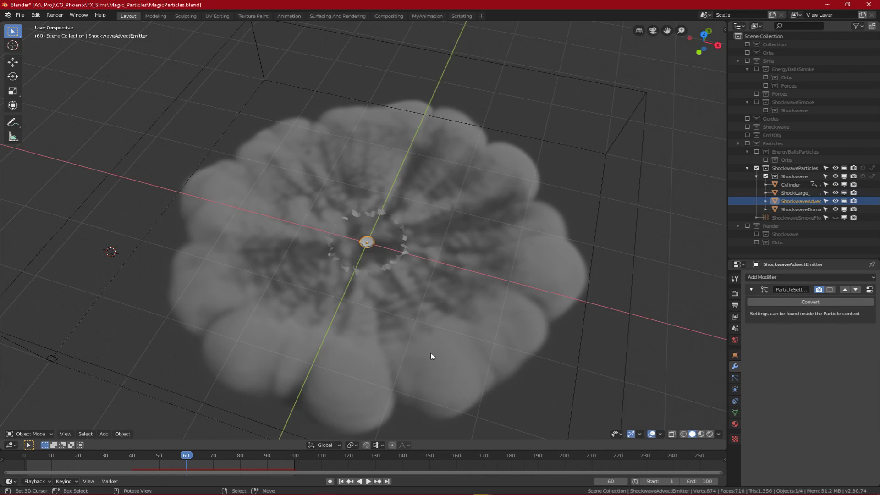
{"action": "left_click_drag", "start_coordinate": [132, 463], "coordinate": [211, 463]}
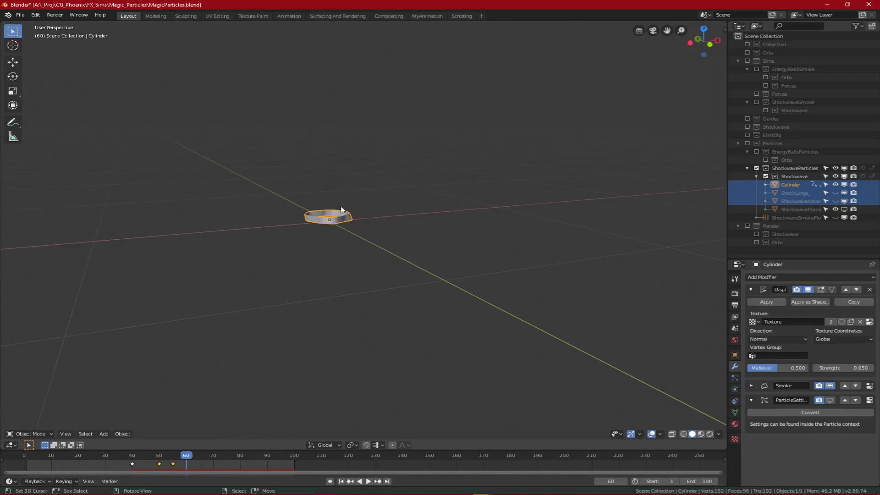
{"action": "middle_click_drag", "start_coordinate": [485, 242], "coordinate": [485, 243]}
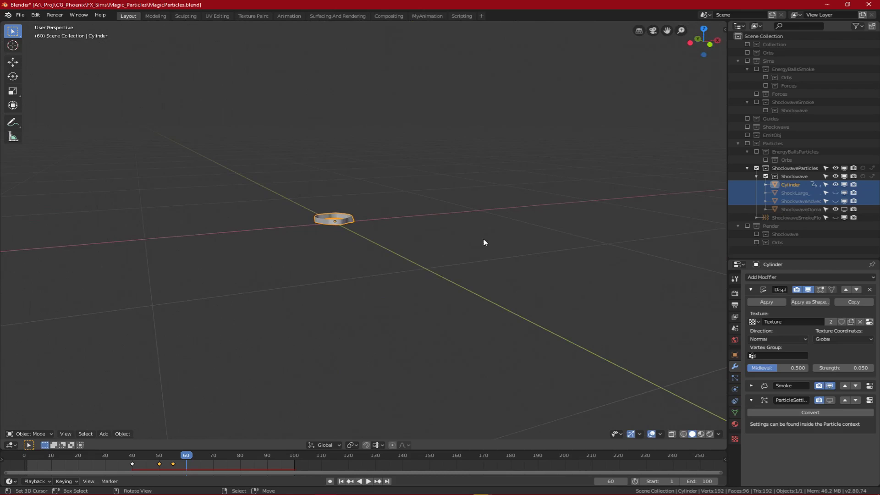
{"action": "middle_click_drag", "start_coordinate": [361, 239], "coordinate": [345, 255]}
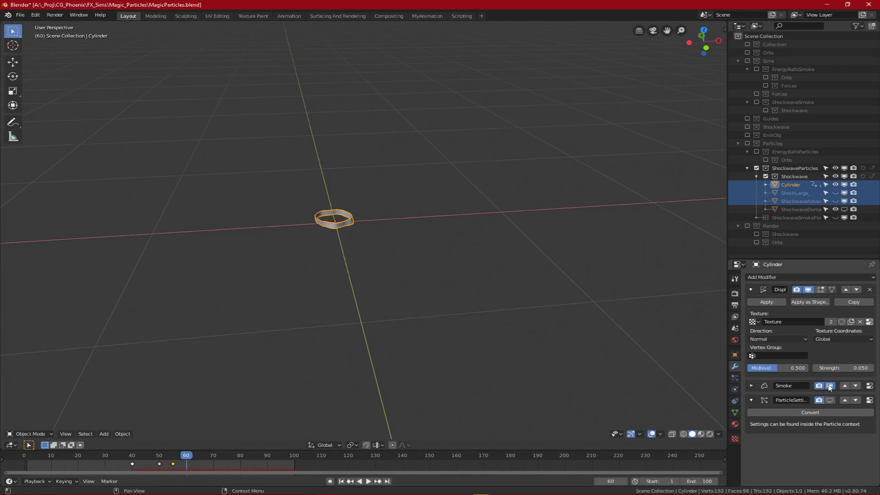
{"action": "left_click", "coordinate": [751, 290]}
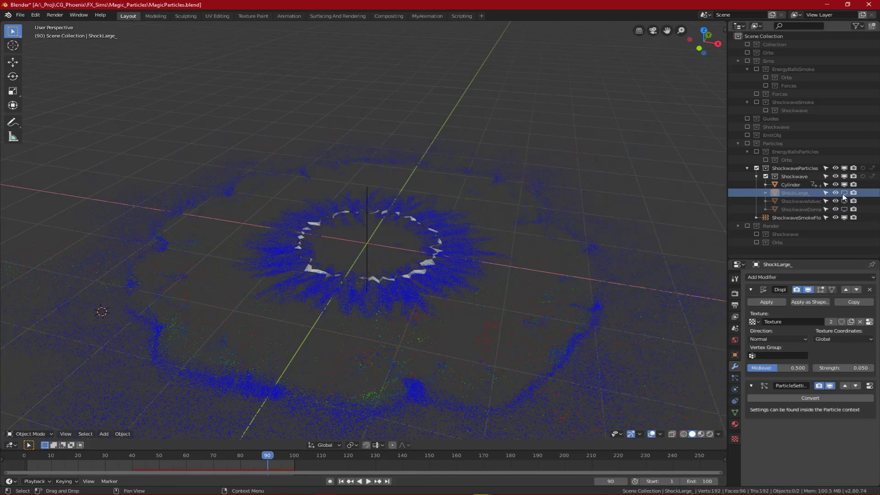
Step: Select the Cylinder and play its shockwave particles from around frame 40 to 82
{"action": "left_click", "coordinate": [795, 188]}
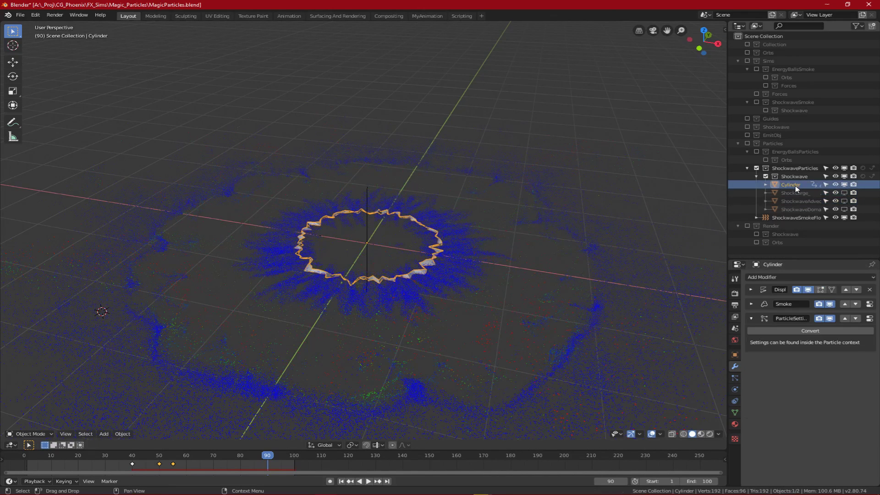
{"action": "left_click", "coordinate": [123, 464]}
{"action": "key", "text": "space"}
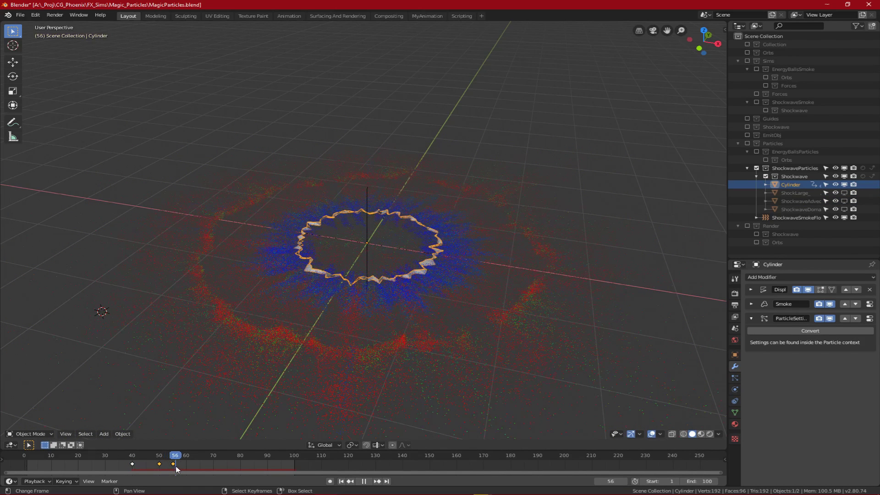
{"action": "left_click_drag", "start_coordinate": [175, 466], "coordinate": [149, 466]}
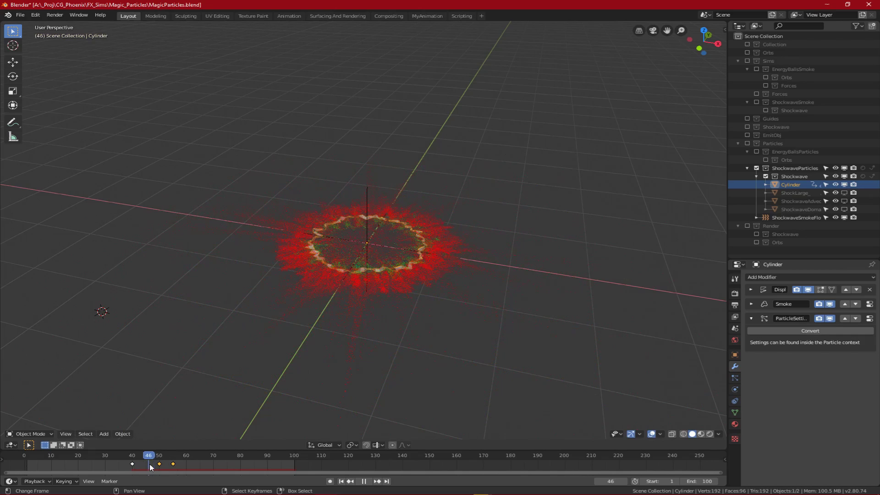
{"action": "key", "text": "space"}
{"action": "left_click", "coordinate": [130, 465]}
{"action": "key", "text": "space"}
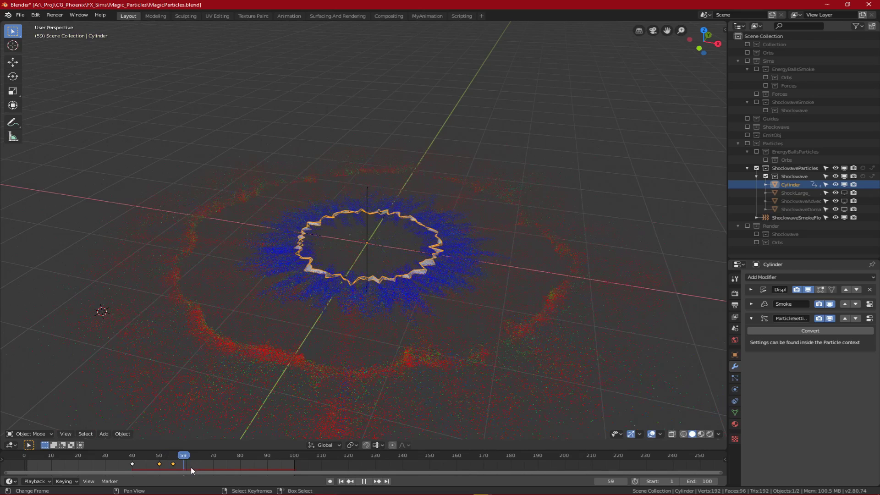
{"action": "middle_click_drag", "start_coordinate": [275, 389], "coordinate": [330, 342]}
{"action": "key", "text": "space"}
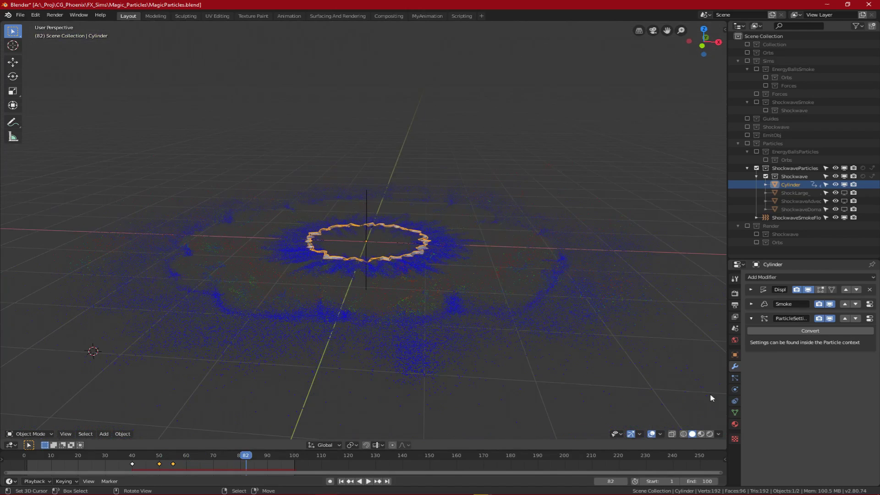
Step: Show the Cylinder's particle physics settings and replay the particles to frame 89
{"action": "left_click", "coordinate": [734, 377]}
{"action": "scroll", "coordinate": [819, 400], "scroll_direction": "down", "scroll_amount": 2}
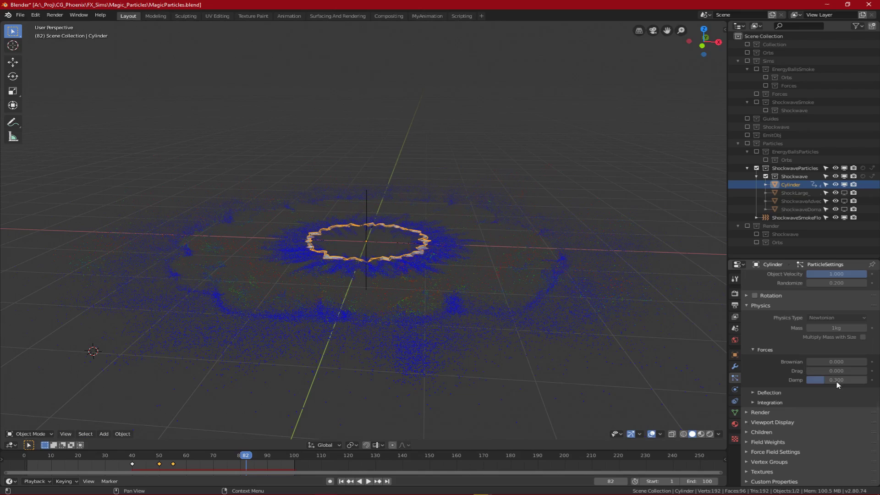
{"action": "left_click", "coordinate": [135, 464]}
{"action": "key", "text": "space"}
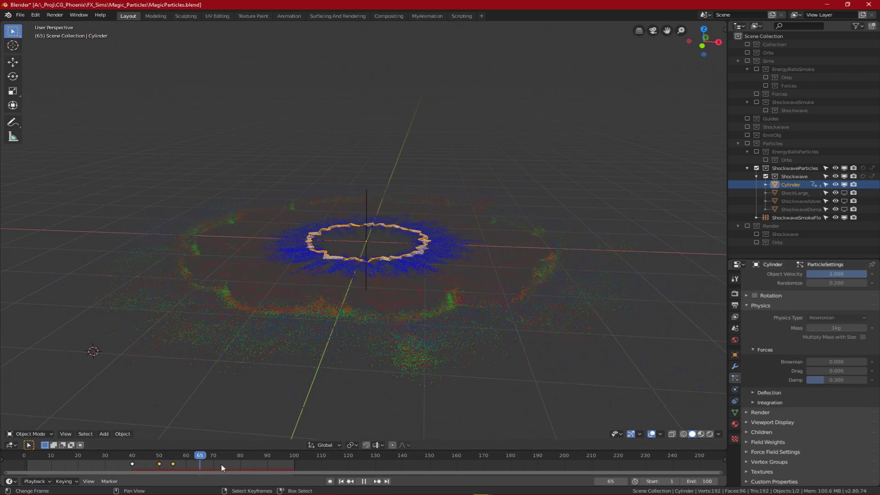
{"action": "key", "text": "space"}
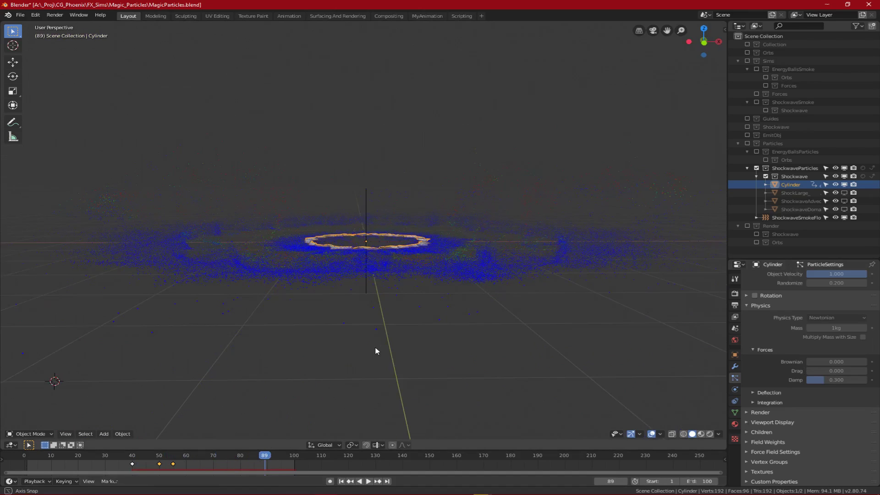
{"action": "middle_click_drag", "start_coordinate": [376, 351], "coordinate": [567, 260]}
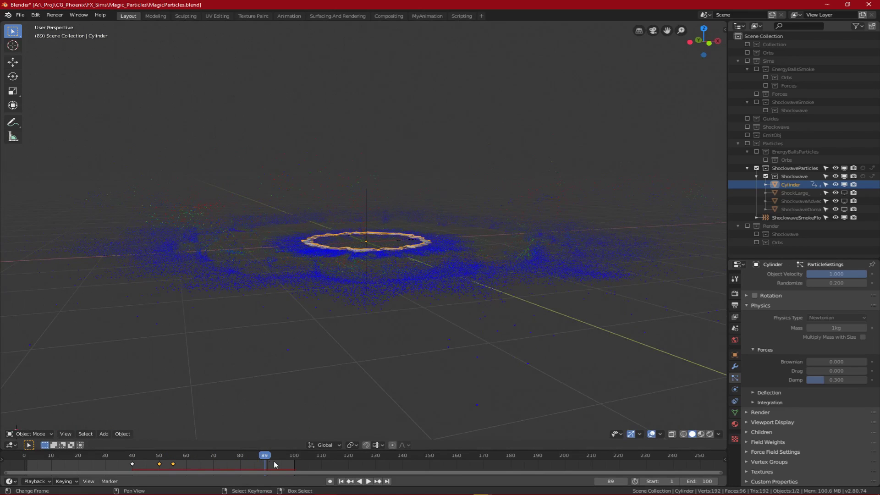
Step: Replay ShockLarge_'s particle burst from frame 41 to 95, then resume from frame 61
{"action": "left_click_drag", "start_coordinate": [274, 463], "coordinate": [238, 464]}
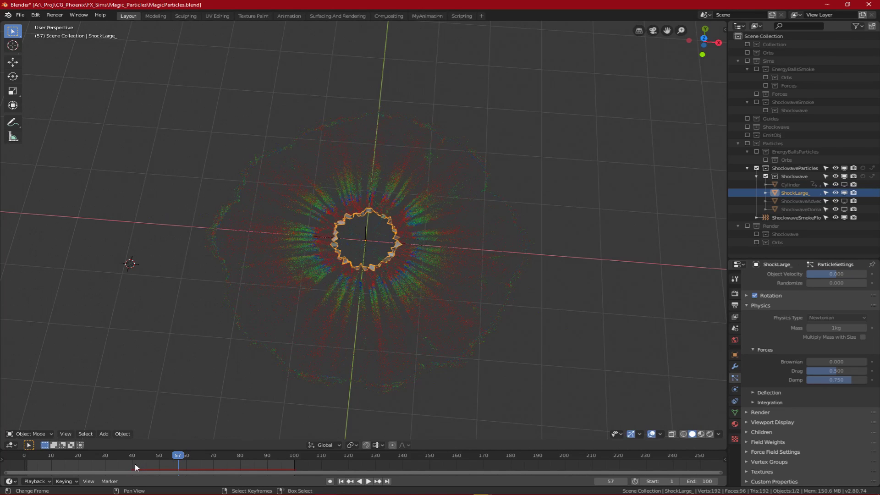
{"action": "left_click", "coordinate": [133, 464]}
{"action": "key", "text": "space"}
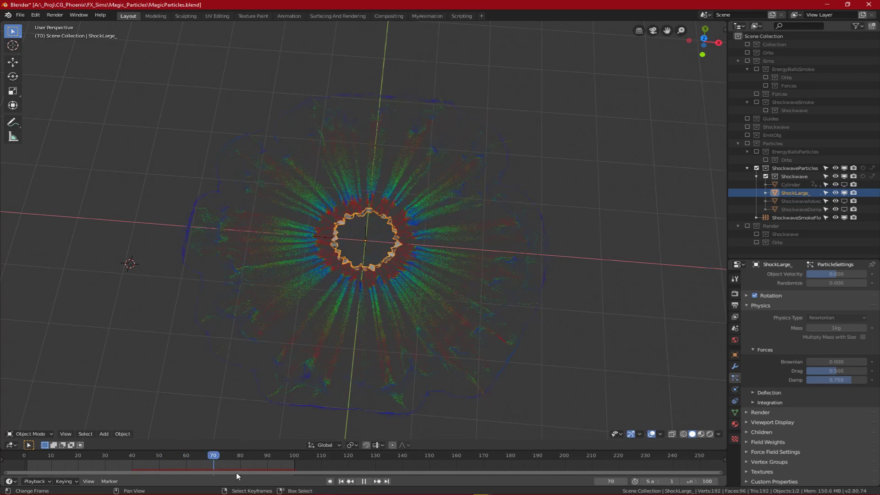
{"action": "key", "text": "space"}
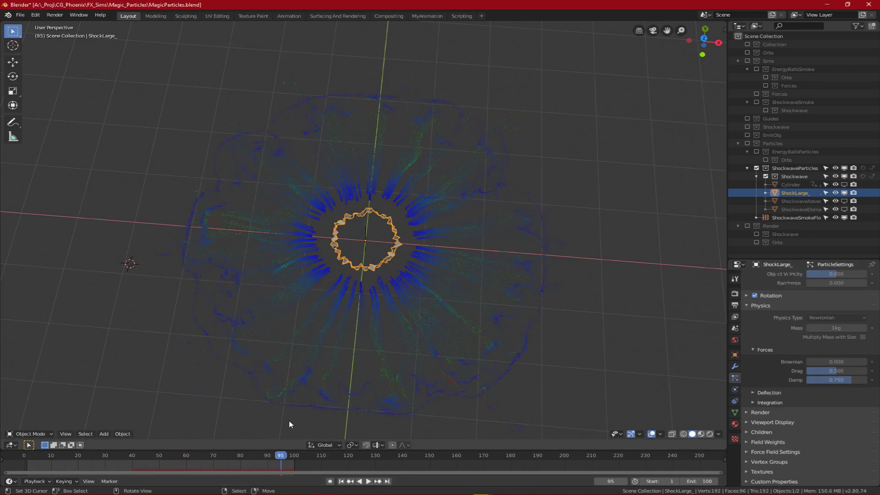
{"action": "left_click_drag", "start_coordinate": [201, 460], "coordinate": [189, 461]}
{"action": "key", "text": "space"}
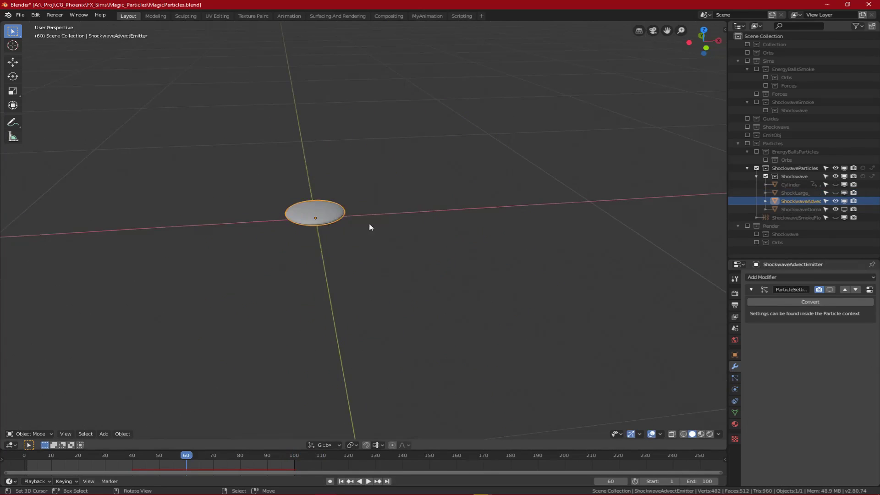
Step: Toggle ShockwaveAdvectEmitter into Edit Mode and back to Object Mode, viewed from above
{"action": "key", "text": "Tab"}
{"action": "key", "text": "ctrl+Tab"}
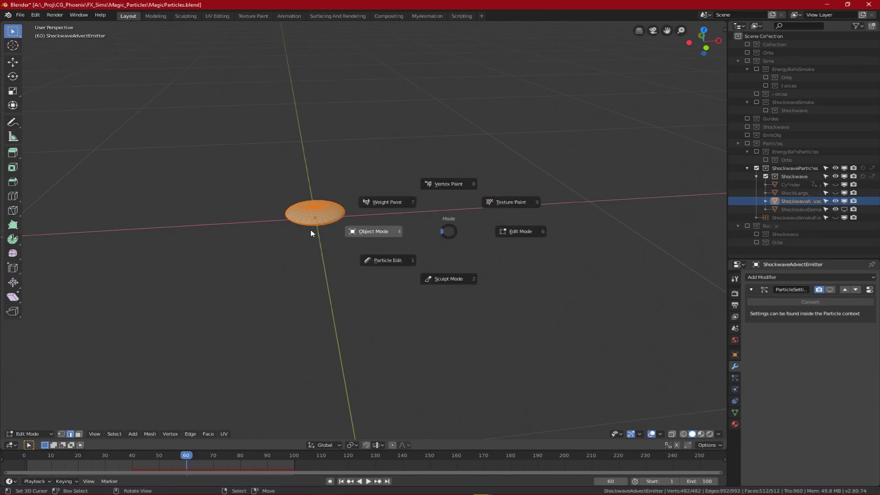
{"action": "left_click", "coordinate": [372, 229]}
{"action": "middle_click_drag", "start_coordinate": [372, 228], "coordinate": [432, 304], "text": "shift"}
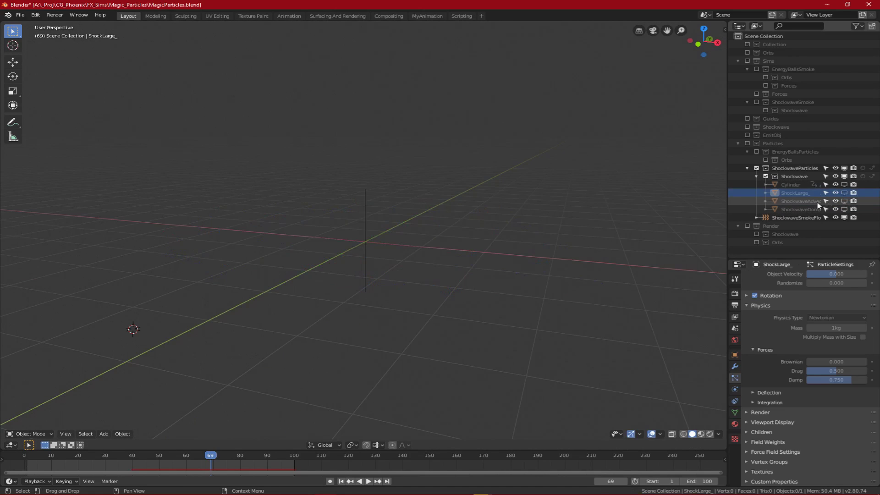
Step: Play the advect emitter's particles, stopping at frame 78 and again at 77
{"action": "left_click", "coordinate": [162, 465]}
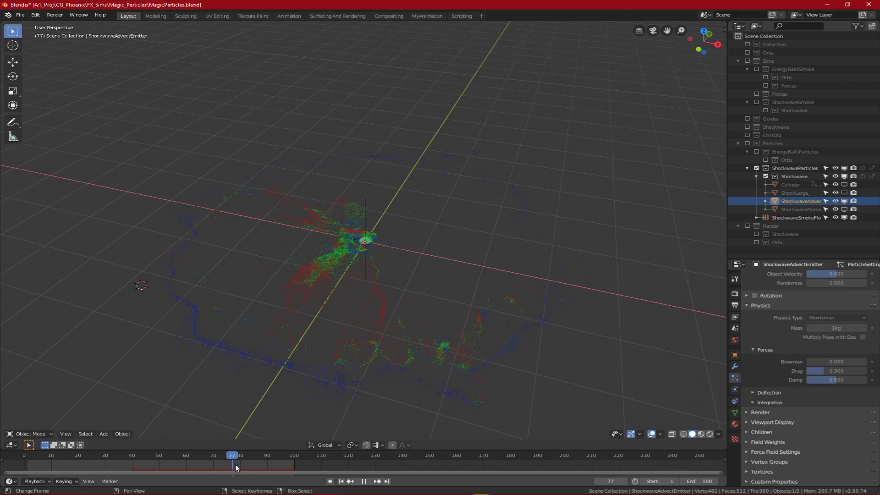
{"action": "key", "text": "space"}
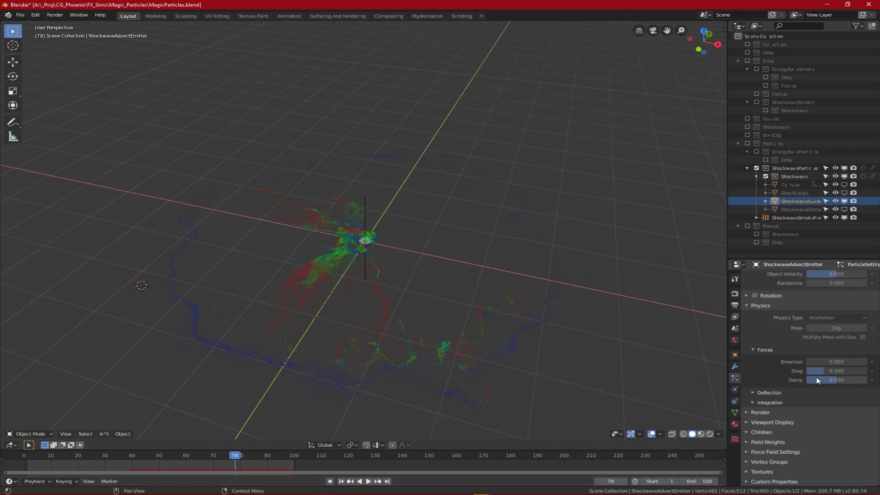
{"action": "scroll", "coordinate": [816, 366], "scroll_direction": "up", "scroll_amount": 5}
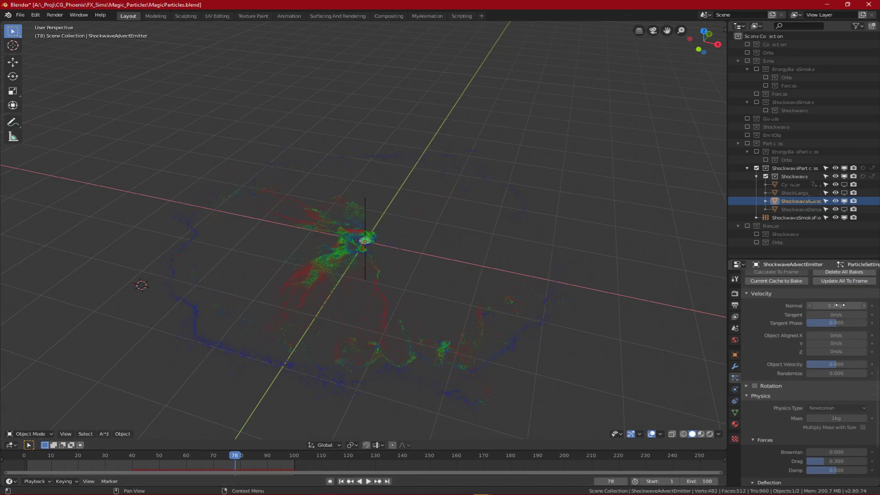
{"action": "left_click", "coordinate": [134, 462]}
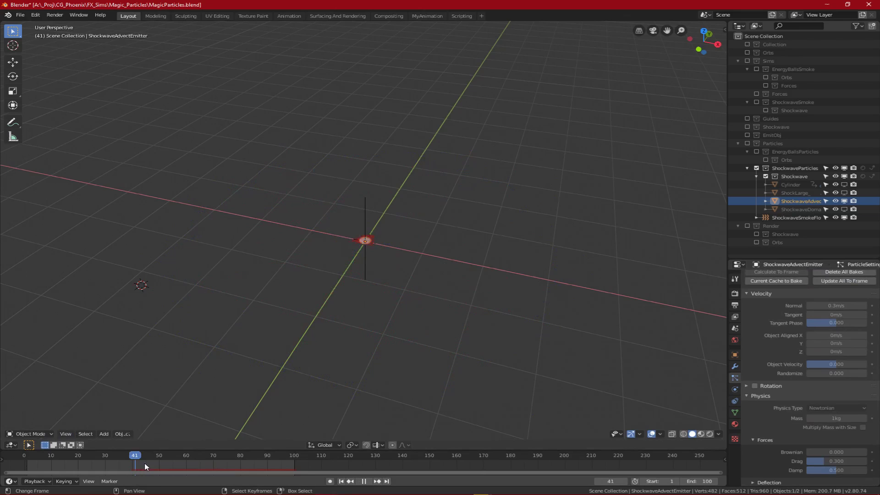
{"action": "key", "text": "space"}
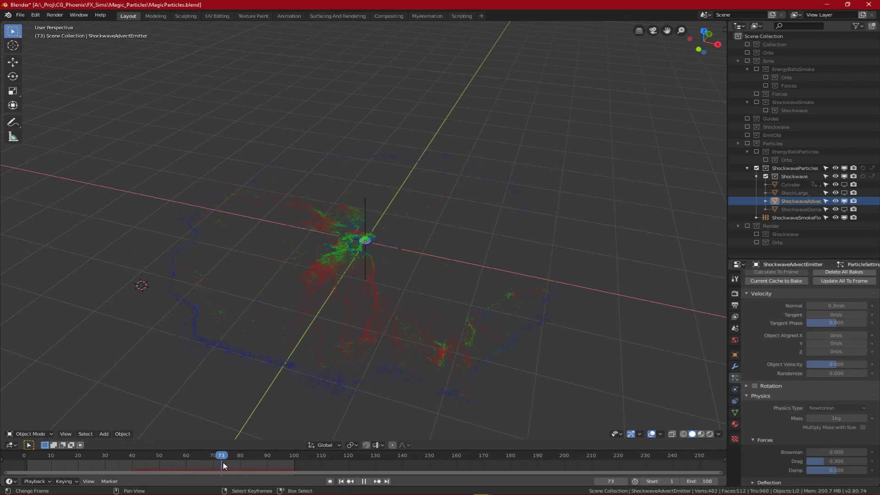
{"action": "key", "text": "space"}
Step: Show ShockLarge_ and Cylinder in the viewport again to view all shockwave layers
{"action": "left_click", "coordinate": [844, 193]}
{"action": "left_click", "coordinate": [844, 184]}
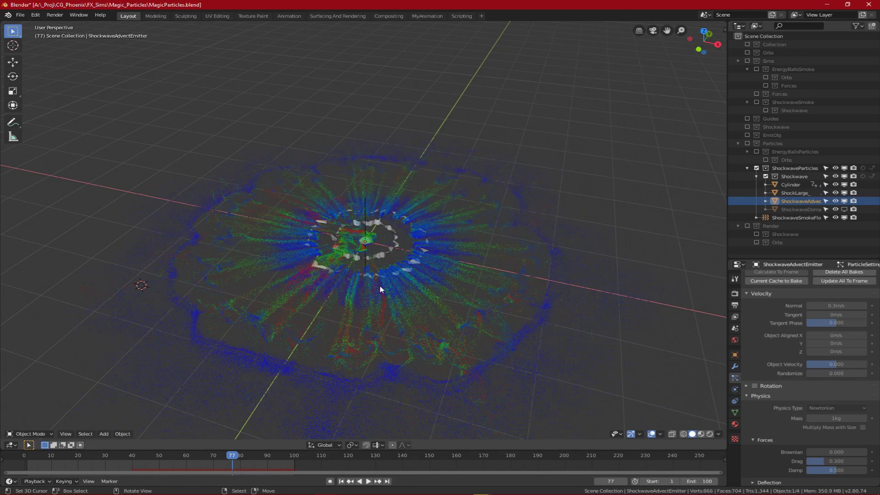
{"action": "middle_click_drag", "start_coordinate": [376, 320], "coordinate": [329, 348]}
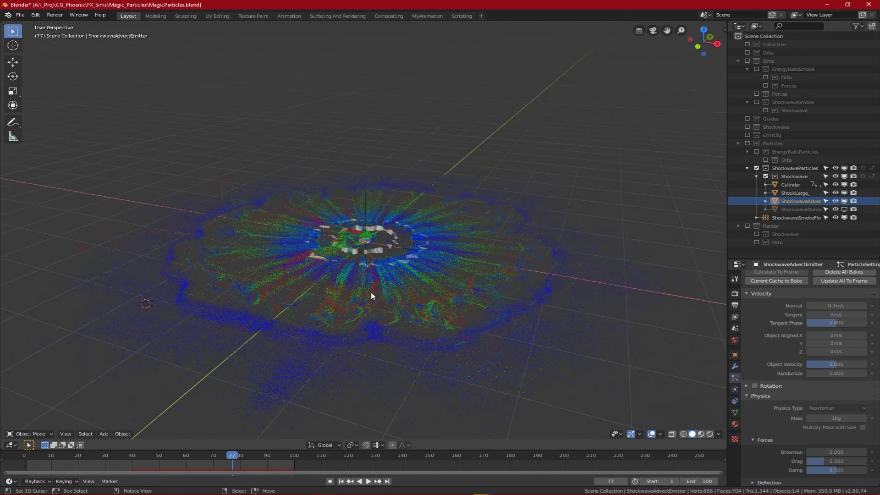
{"action": "left_click", "coordinate": [133, 461]}
Step: Include the Render collection and preview the blast animation, stopping at frame 50
{"action": "key", "text": "space"}
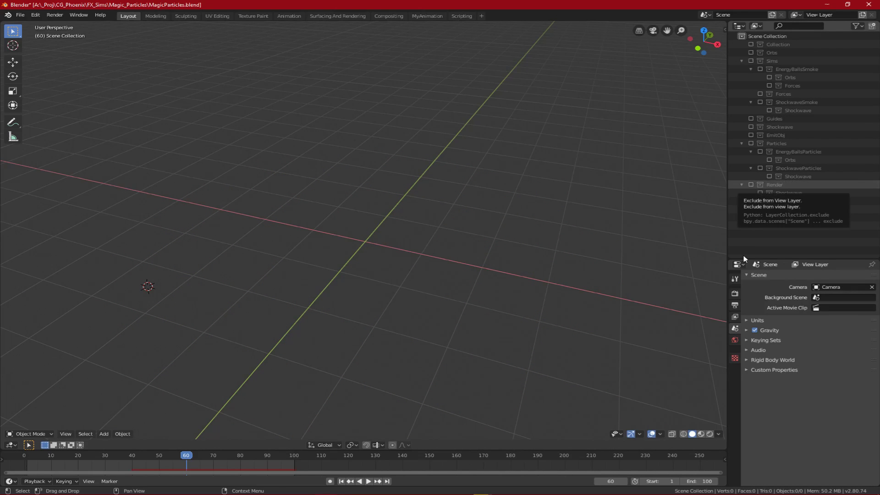
{"action": "left_click", "coordinate": [751, 184]}
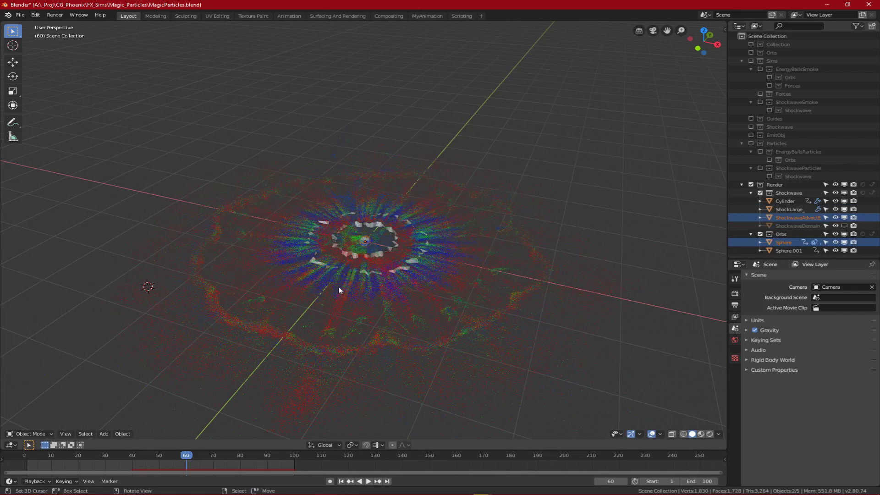
{"action": "left_click", "coordinate": [30, 460]}
{"action": "key", "text": "space"}
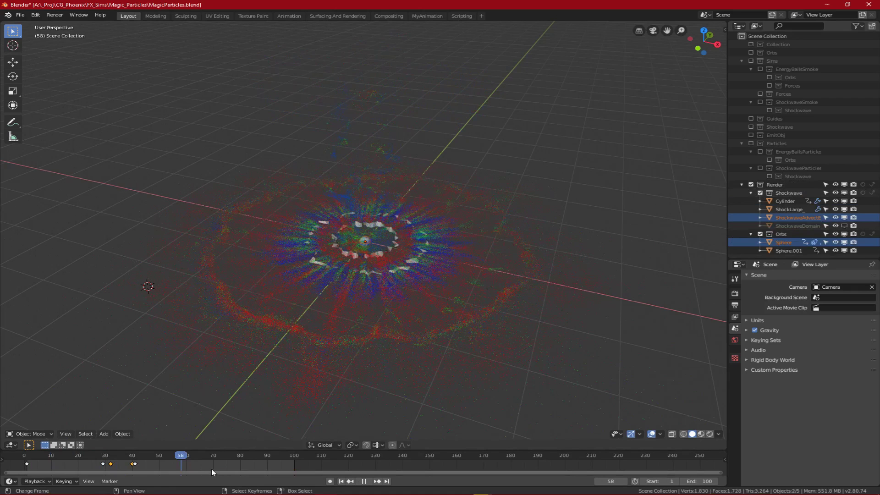
{"action": "left_click", "coordinate": [160, 463]}
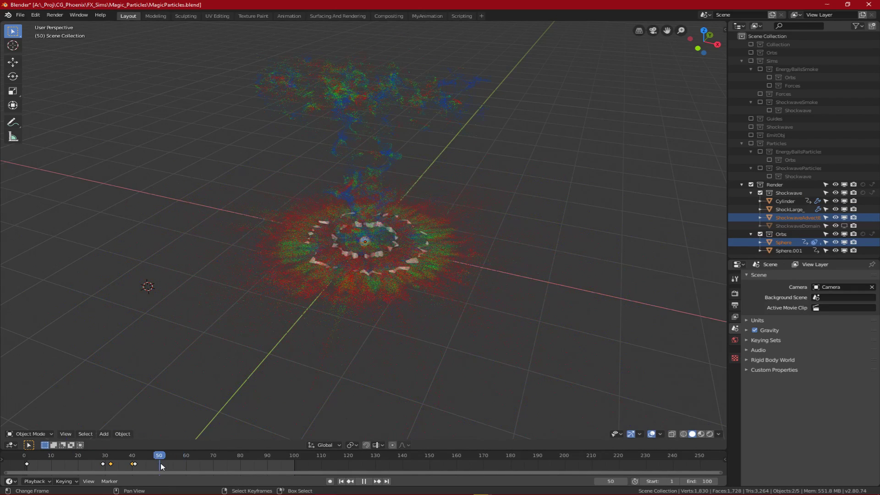
{"action": "key", "text": "space"}
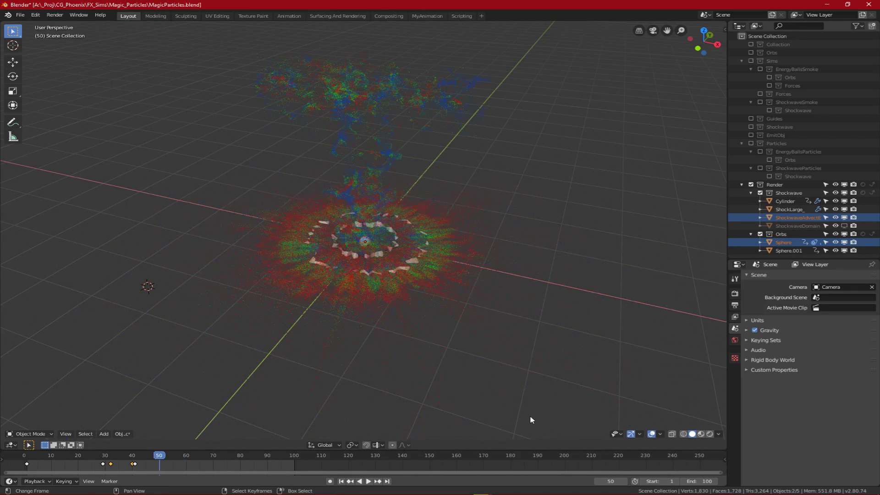
{"action": "left_click", "coordinate": [750, 185]}
{"action": "left_click", "coordinate": [750, 135]}
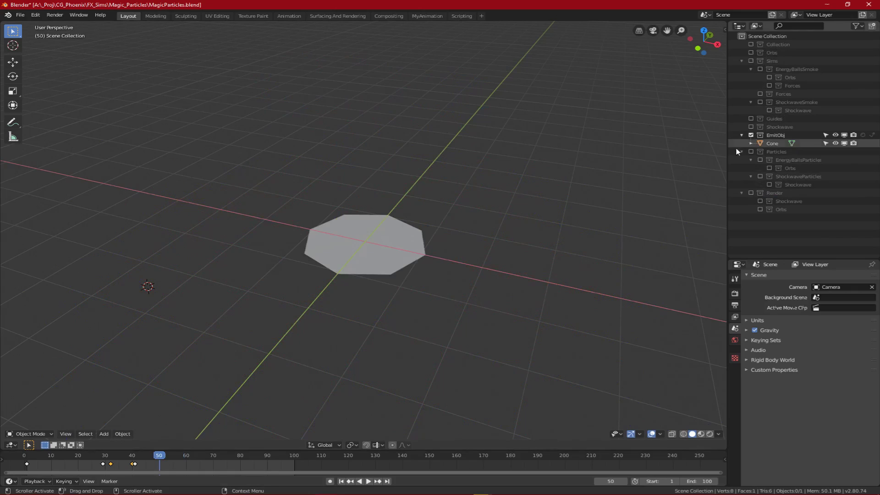
{"action": "left_click", "coordinate": [393, 237]}
{"action": "key", "text": "ctrl+Tab"}
{"action": "key", "text": "Escape"}
{"action": "middle_click_drag", "start_coordinate": [412, 266], "coordinate": [356, 237]}
{"action": "key", "text": "ctrl+Tab"}
{"action": "key", "text": "Escape"}
{"action": "left_click", "coordinate": [734, 424]}
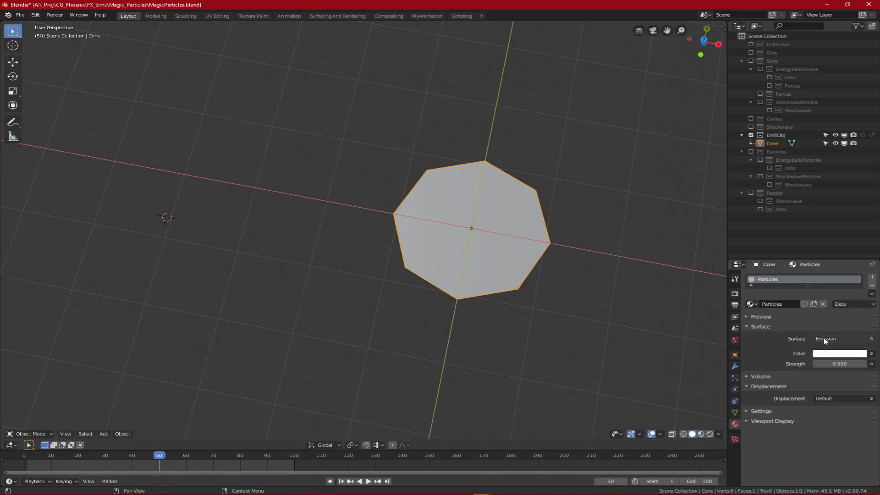
{"action": "key", "text": "ctrl+z"}
{"action": "key", "text": "ctrl+z"}
{"action": "key", "text": "ctrl+z"}
{"action": "scroll", "coordinate": [499, 229], "scroll_direction": "down", "scroll_amount": 3}
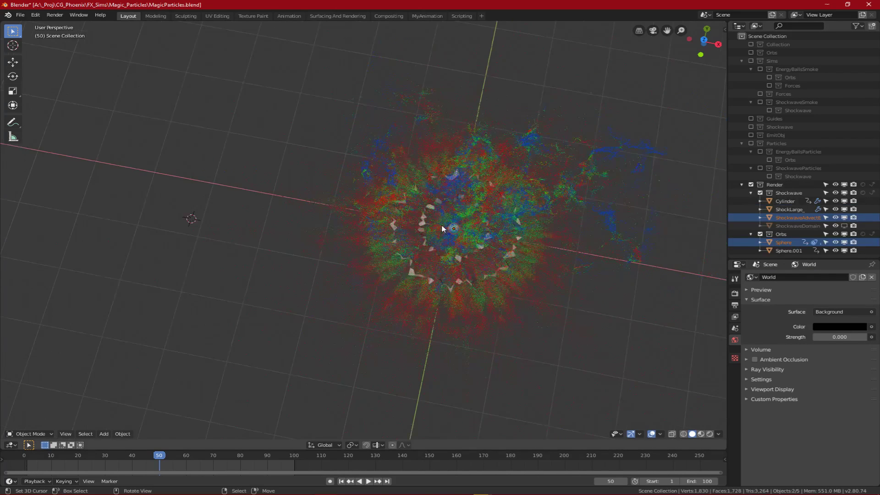
{"action": "middle_click_drag", "start_coordinate": [499, 229], "coordinate": [392, 220]}
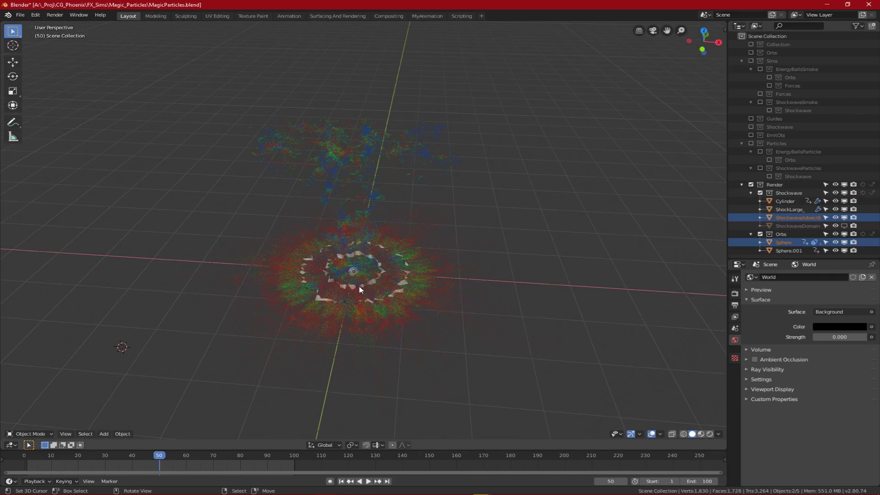
{"action": "left_click", "coordinate": [399, 317]}
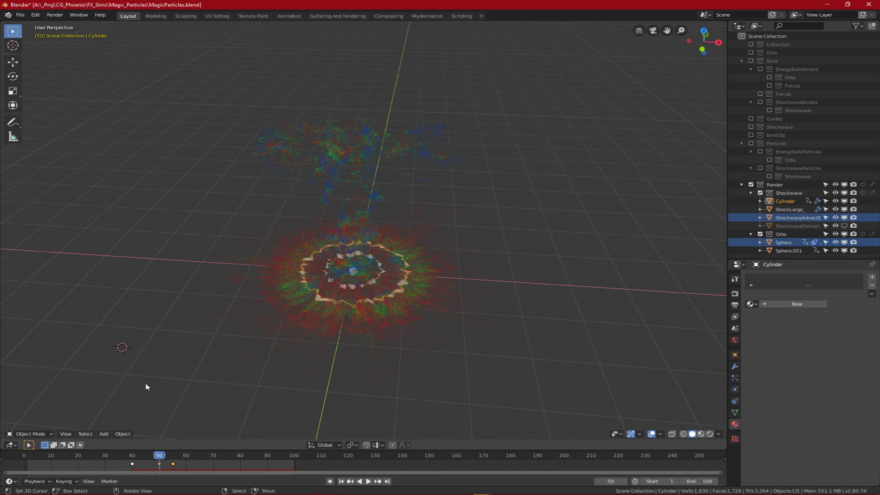
Step: Inspect the Sphere.001 orb and ShockLarge_ inner ring, then review the Cycles GPU render settings
{"action": "left_click", "coordinate": [312, 164]}
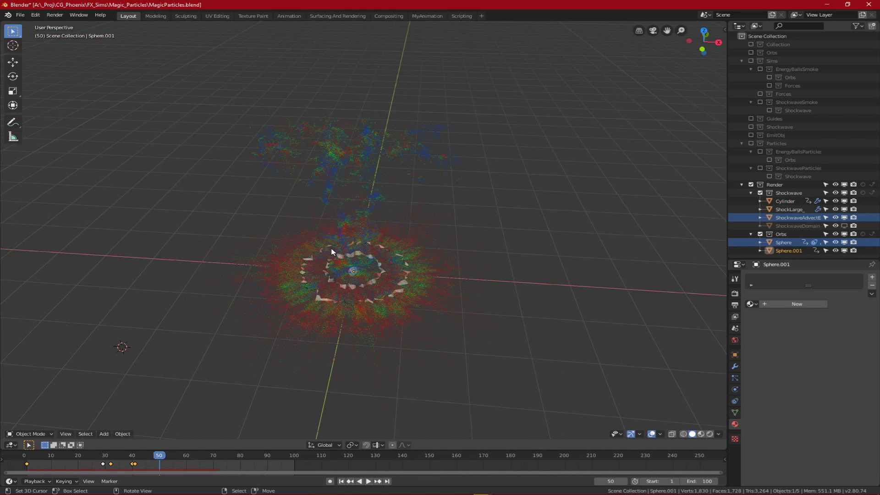
{"action": "left_click", "coordinate": [352, 319]}
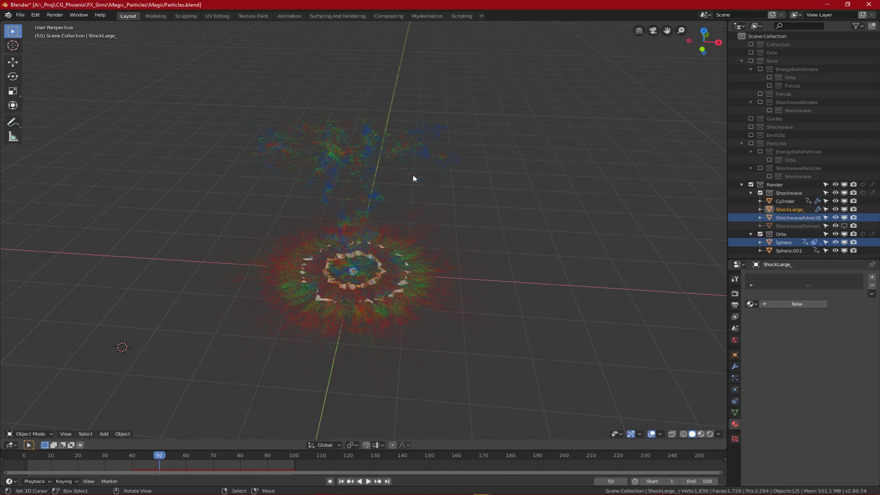
{"action": "middle_click_drag", "start_coordinate": [332, 306], "coordinate": [352, 250]}
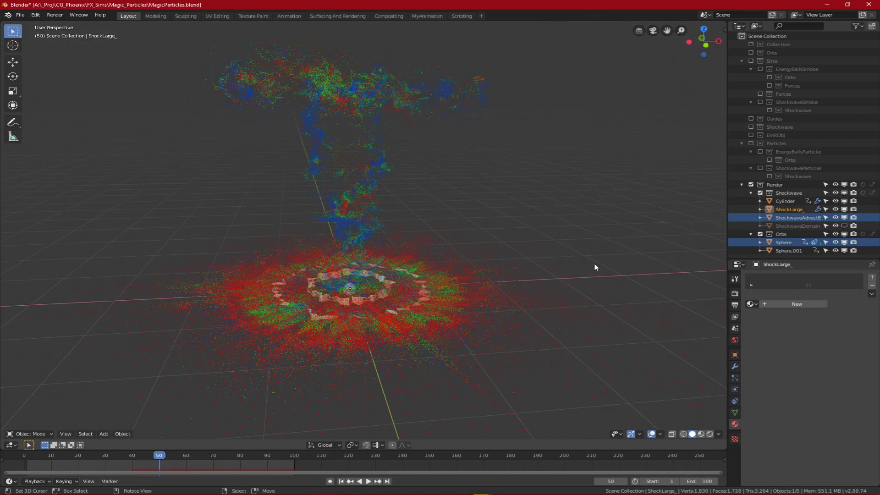
{"action": "left_click", "coordinate": [734, 293]}
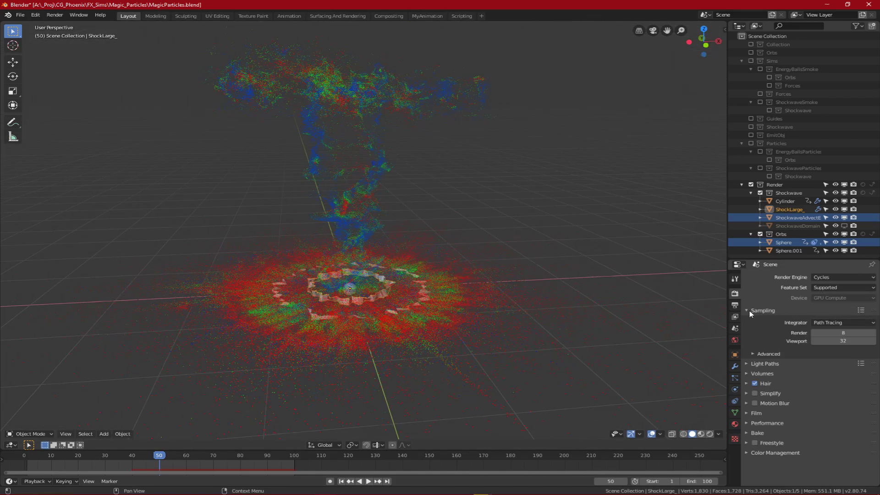
{"action": "left_click", "coordinate": [750, 312]}
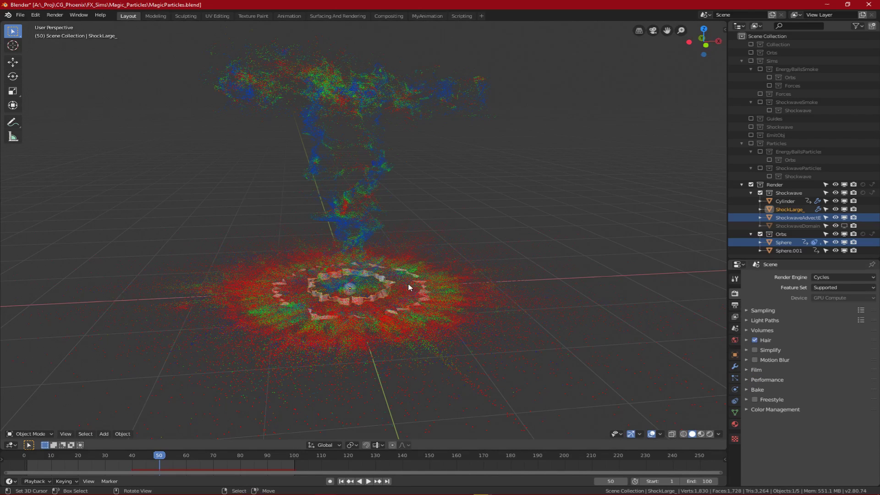
Step: View the expanded Cylinder shockwave ring at frame 60, then switch to Fusion Studio
{"action": "left_click", "coordinate": [416, 316]}
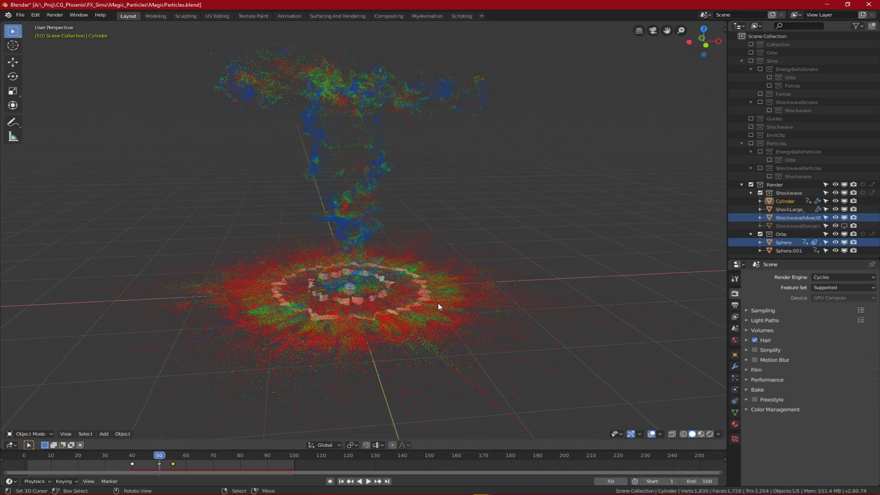
{"action": "middle_click_drag", "start_coordinate": [438, 307], "coordinate": [397, 319]}
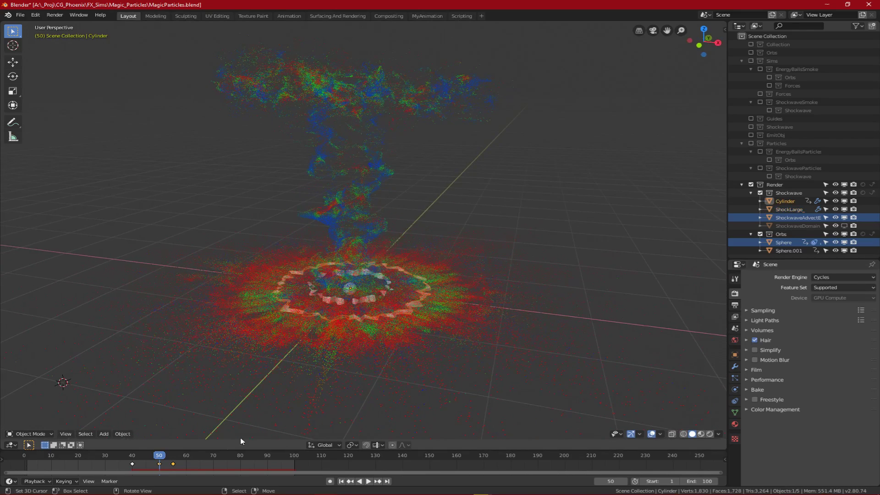
{"action": "left_click", "coordinate": [186, 464]}
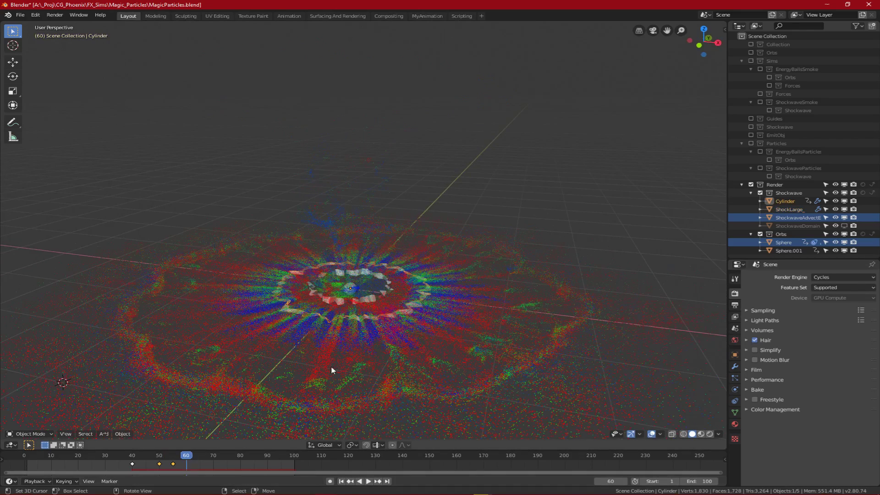
{"action": "scroll", "coordinate": [345, 342], "scroll_direction": "down", "scroll_amount": 1}
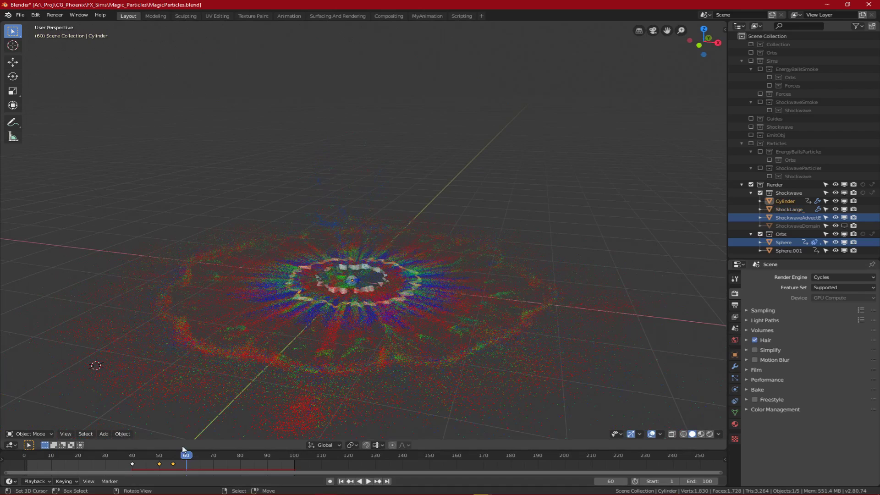
{"action": "key", "text": "alt+Tab"}
Step: Load Blur1, then SoftGlow1_1, then ColorCurves3 into the Fusion viewer
{"action": "left_click", "coordinate": [59, 467]}
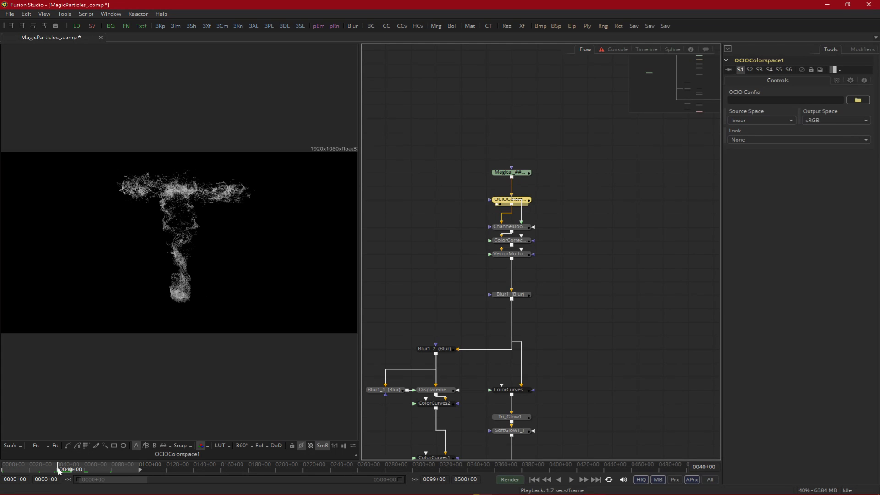
{"action": "left_click_drag", "start_coordinate": [511, 294], "coordinate": [207, 255]}
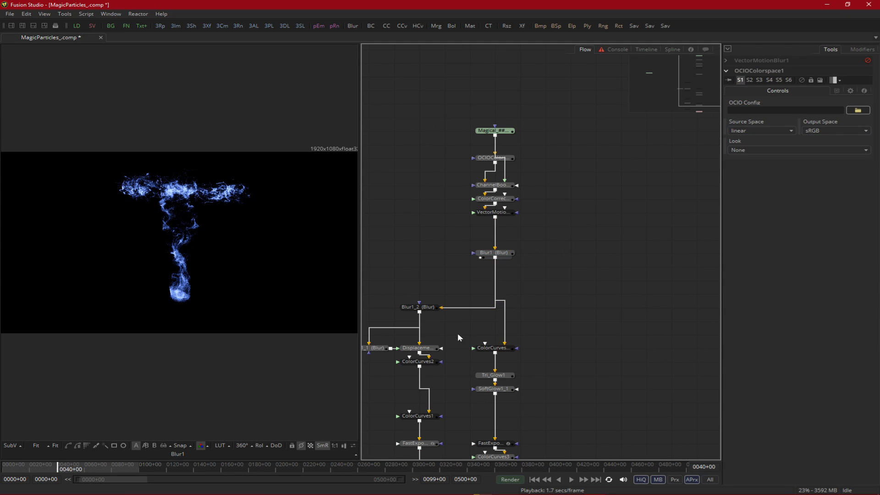
{"action": "scroll", "coordinate": [531, 321], "scroll_direction": "down", "scroll_amount": 4}
{"action": "left_click", "coordinate": [511, 285]}
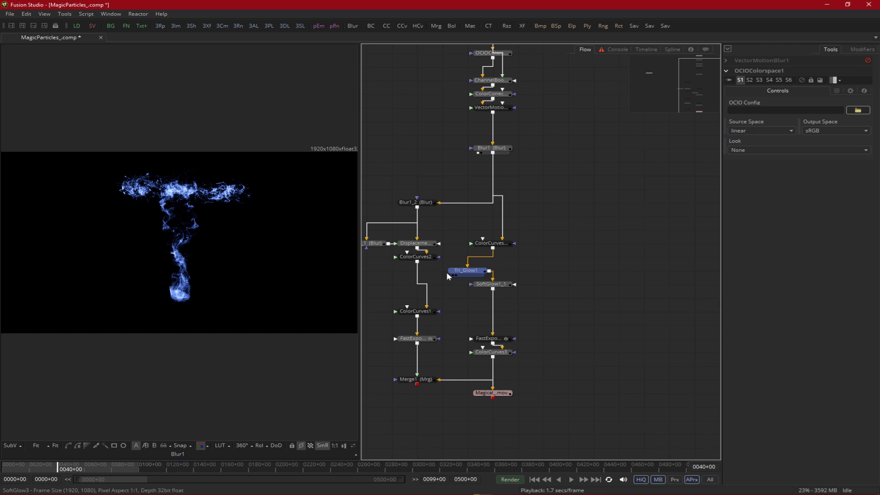
{"action": "key", "text": "1"}
{"action": "left_click", "coordinate": [479, 353]}
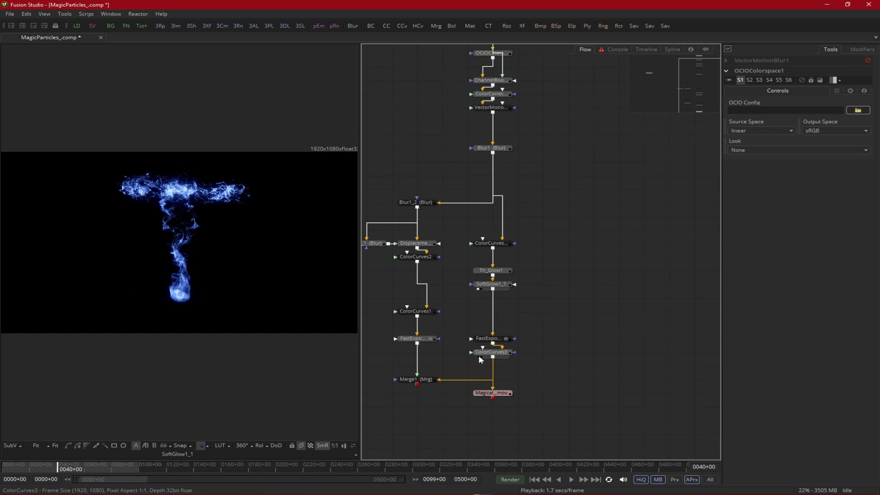
{"action": "key", "text": "1"}
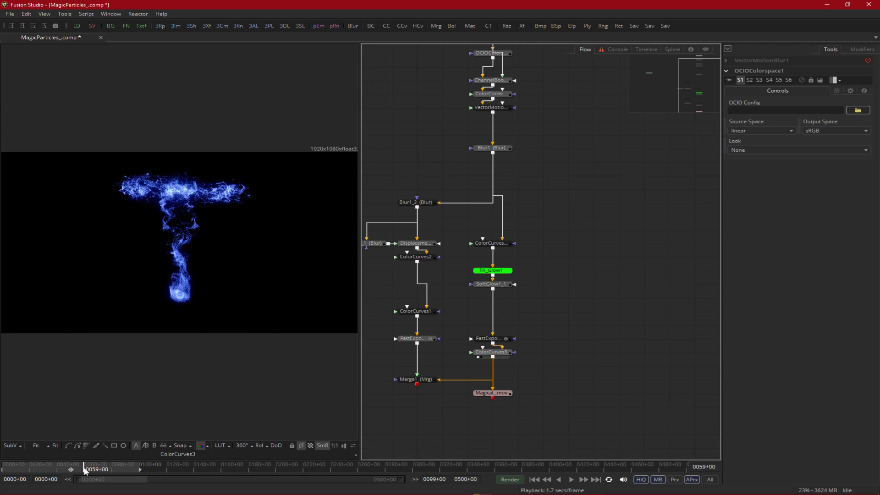
Step: Scrub the composite through frames 50, 91 and 59 to see the glowing shockwave
{"action": "left_click", "coordinate": [72, 467]}
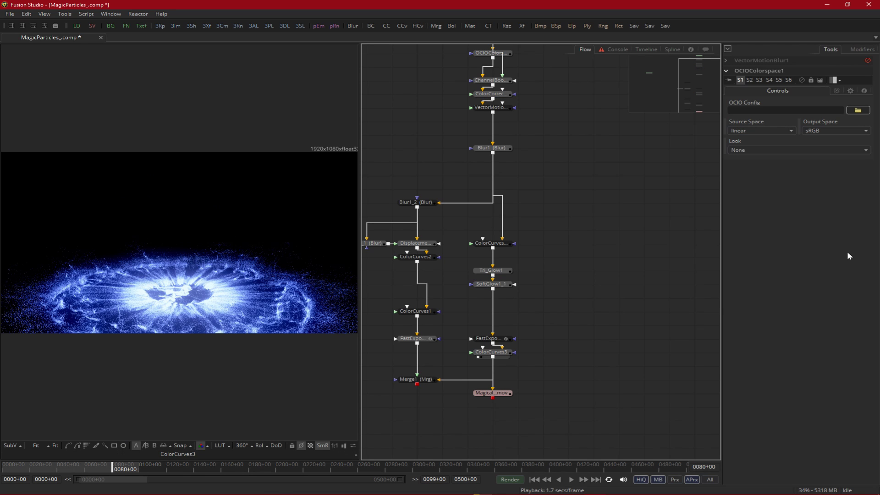
{"action": "left_click", "coordinate": [128, 466]}
{"action": "left_click_drag", "start_coordinate": [129, 466], "coordinate": [85, 469]}
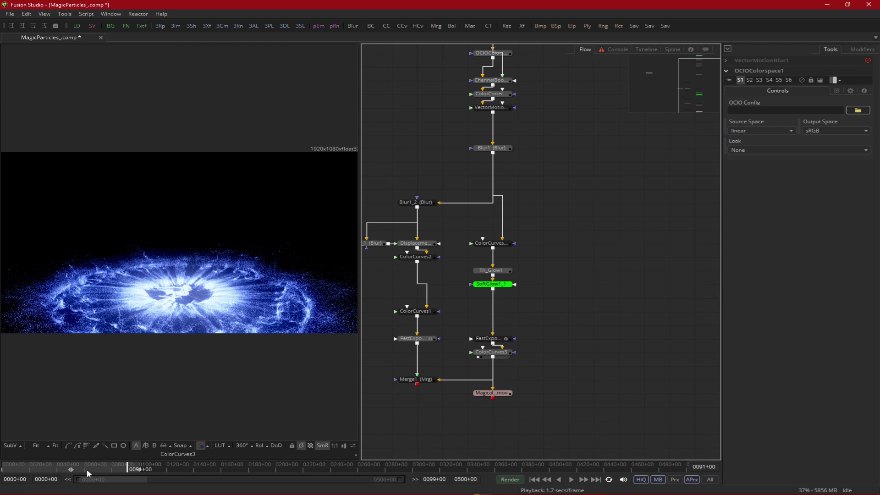